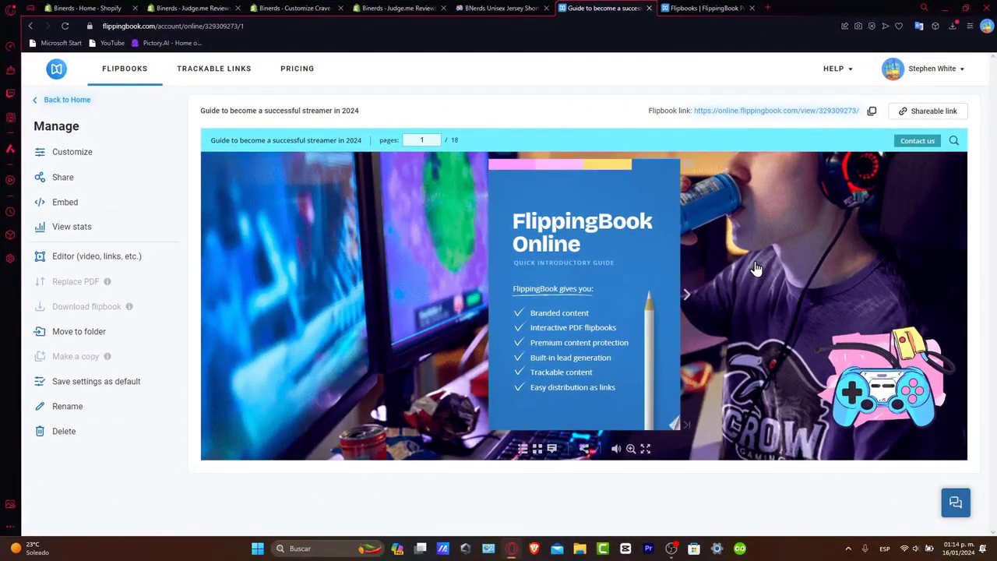
Step: Look over the storefront page of the BNerds Unisex Jersey Short Sleeve Tee
click(495, 7)
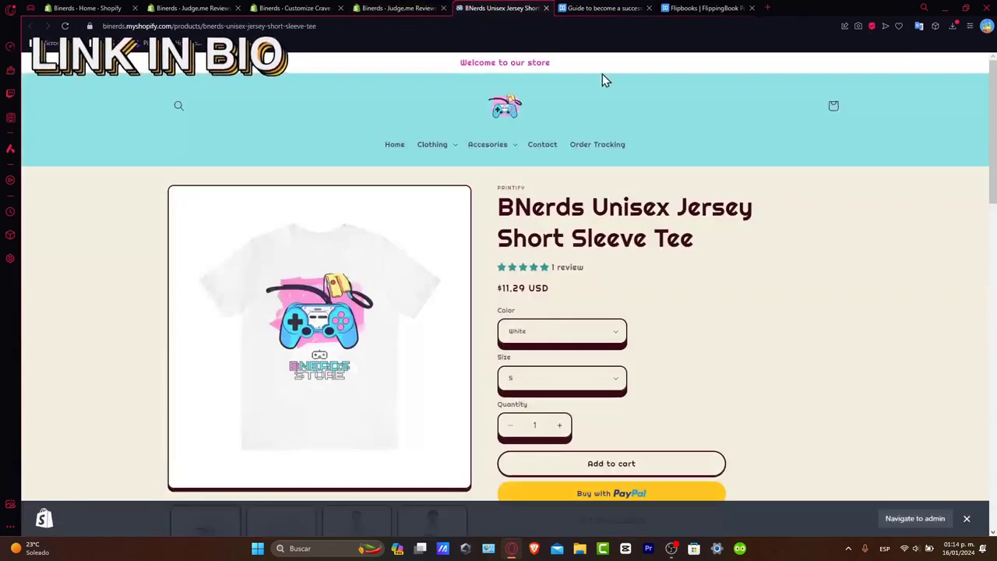
click(970, 520)
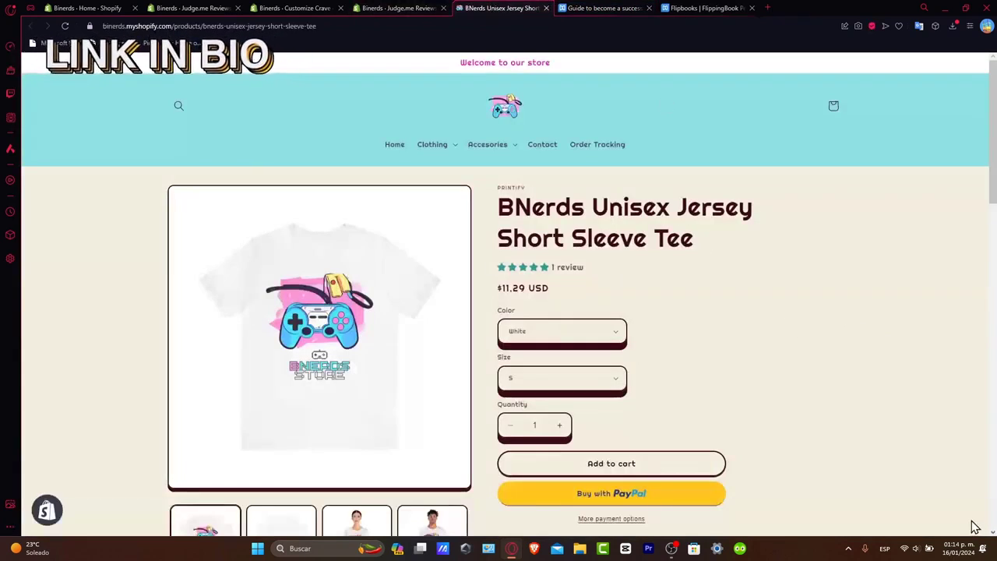
scroll(784, 379, down, 3)
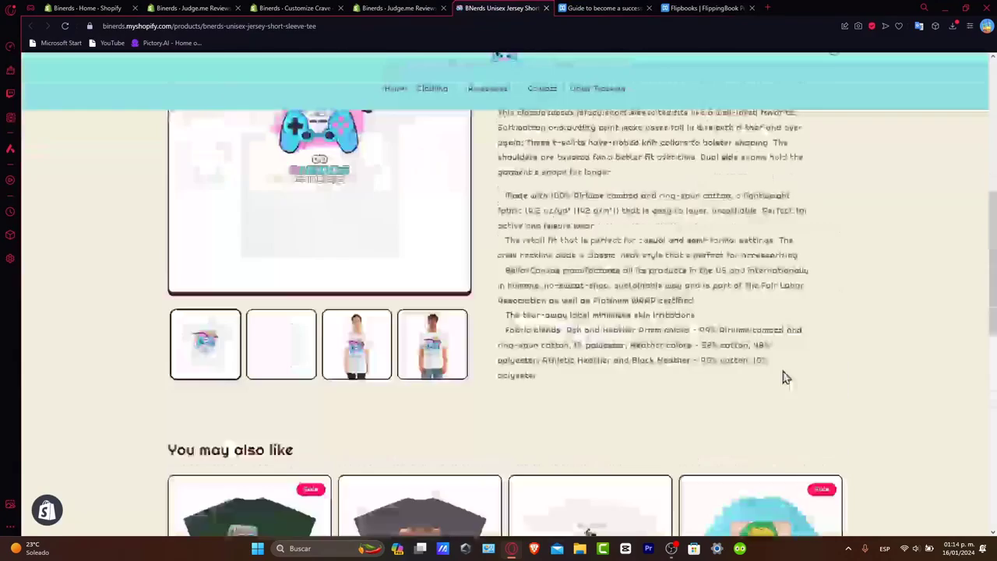
scroll(783, 374, up, 3)
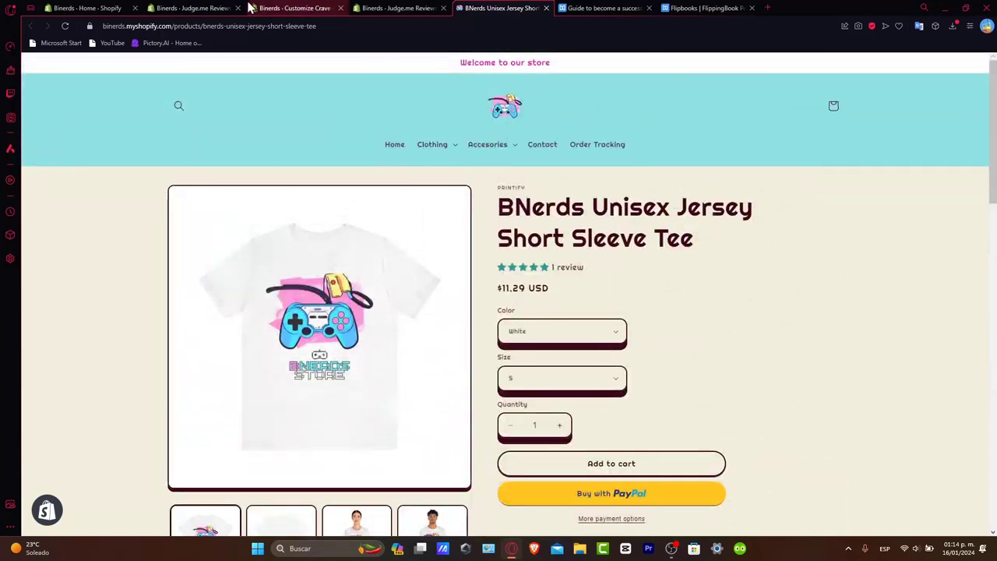
Step: Open the current Crave theme for customization from the store admin and look over its home page preview
click(194, 8)
click(103, 7)
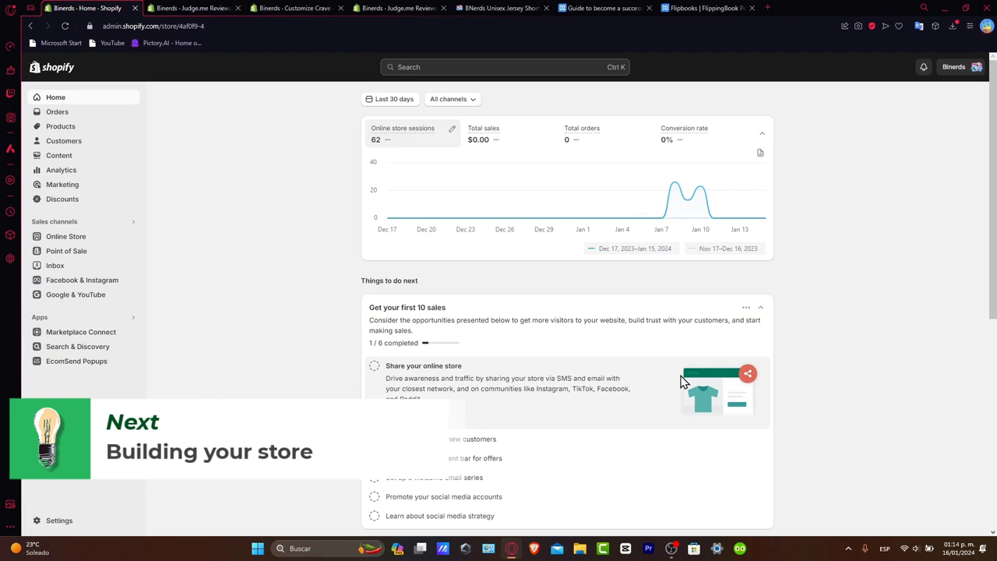
click(72, 238)
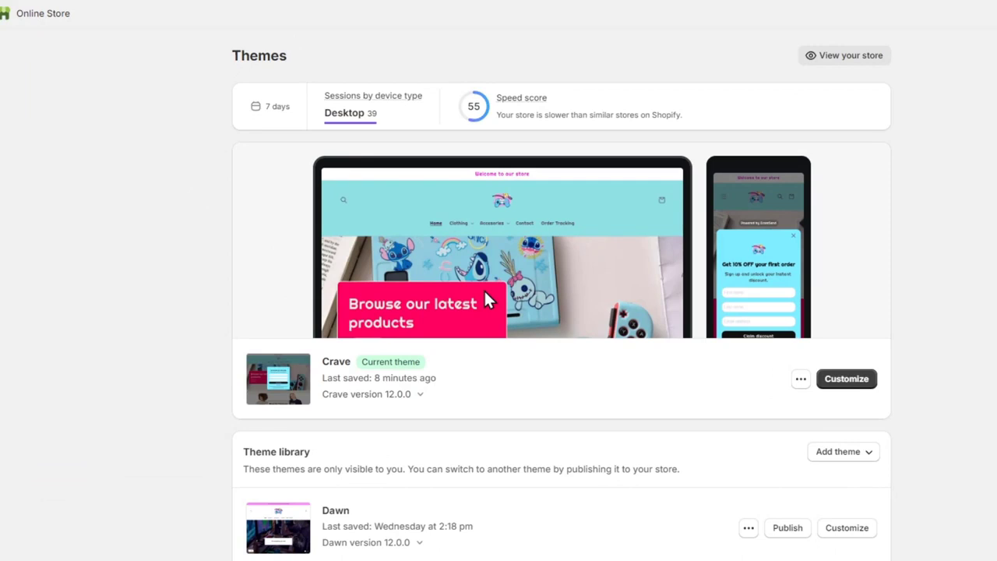
click(846, 380)
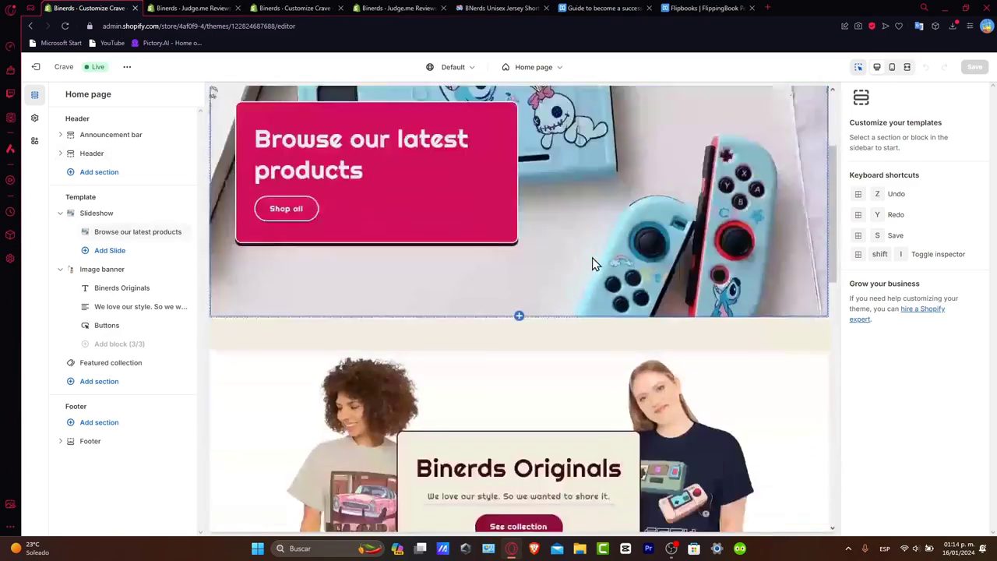
scroll(596, 265, down, 10)
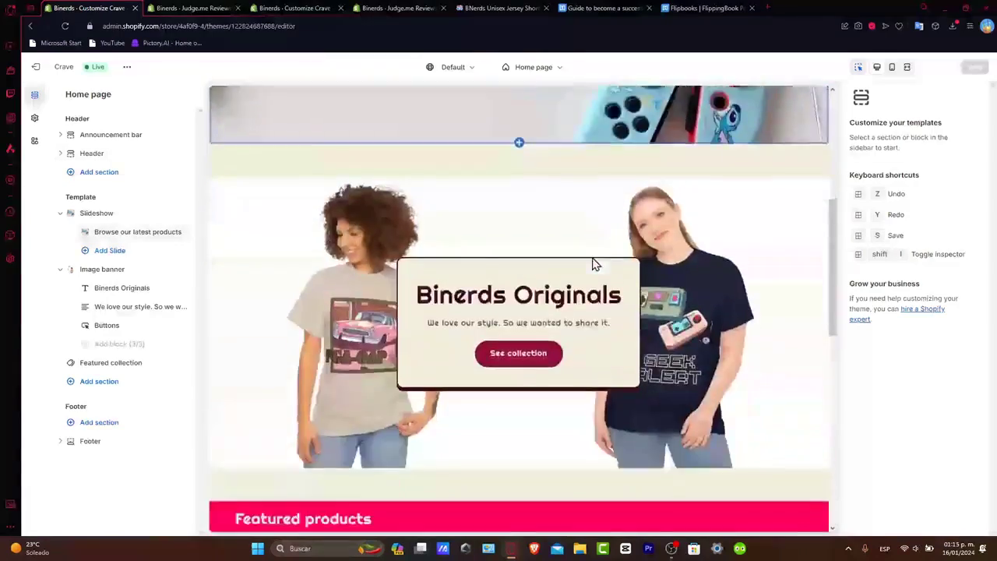
scroll(595, 265, up, 5)
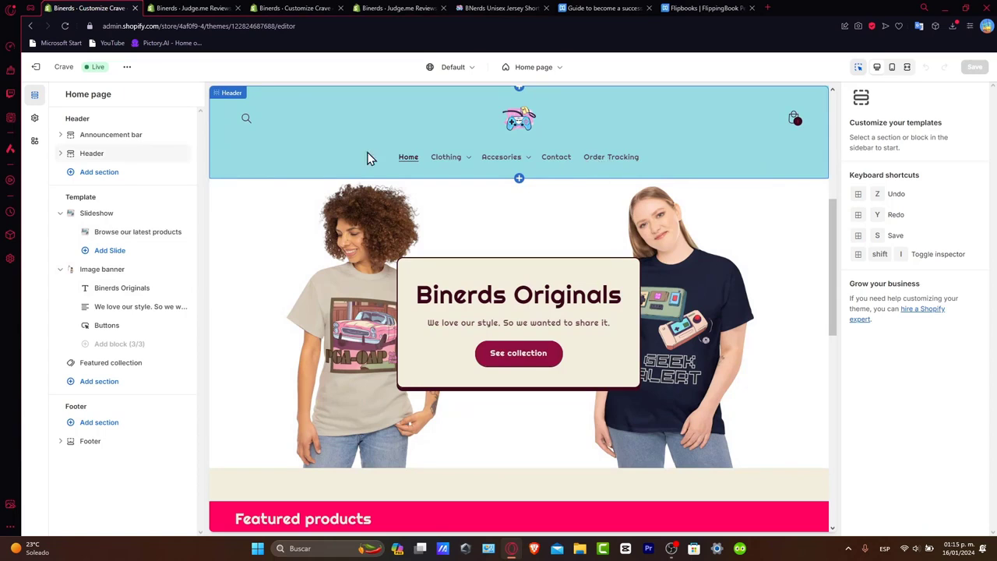
Step: Examine the Logo, Colors and Typography options in the theme settings
click(36, 120)
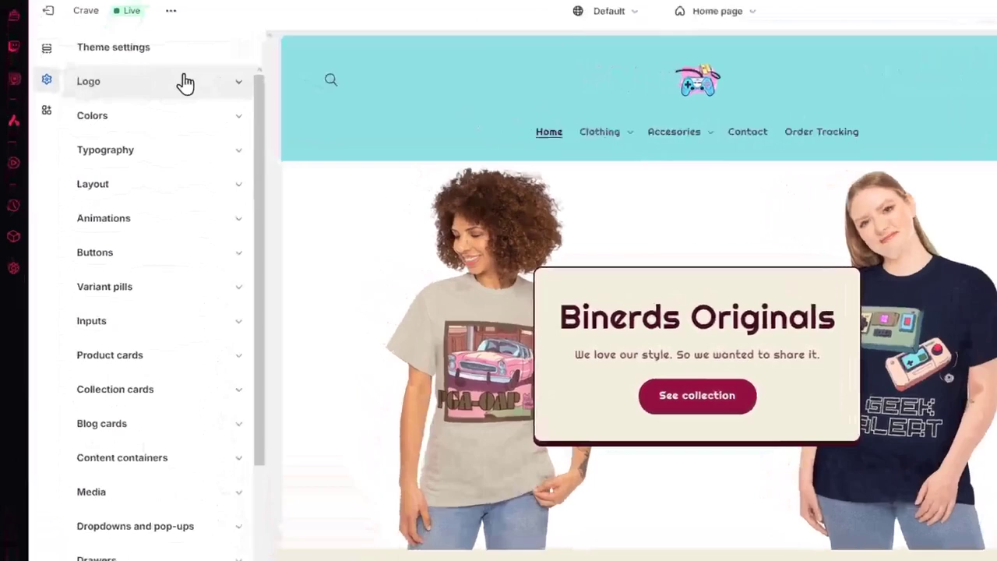
click(143, 116)
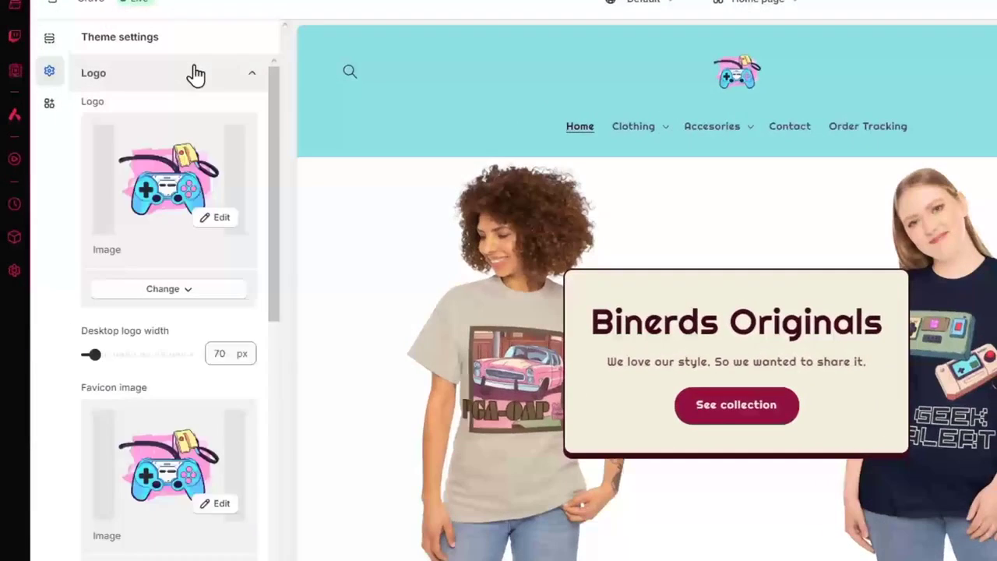
click(144, 117)
click(144, 140)
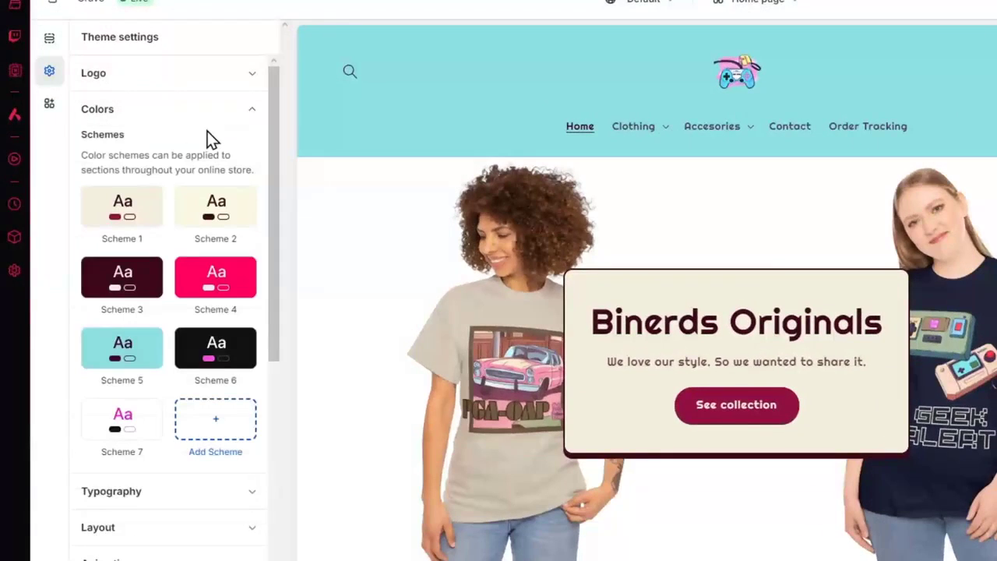
click(243, 111)
click(228, 156)
click(228, 156)
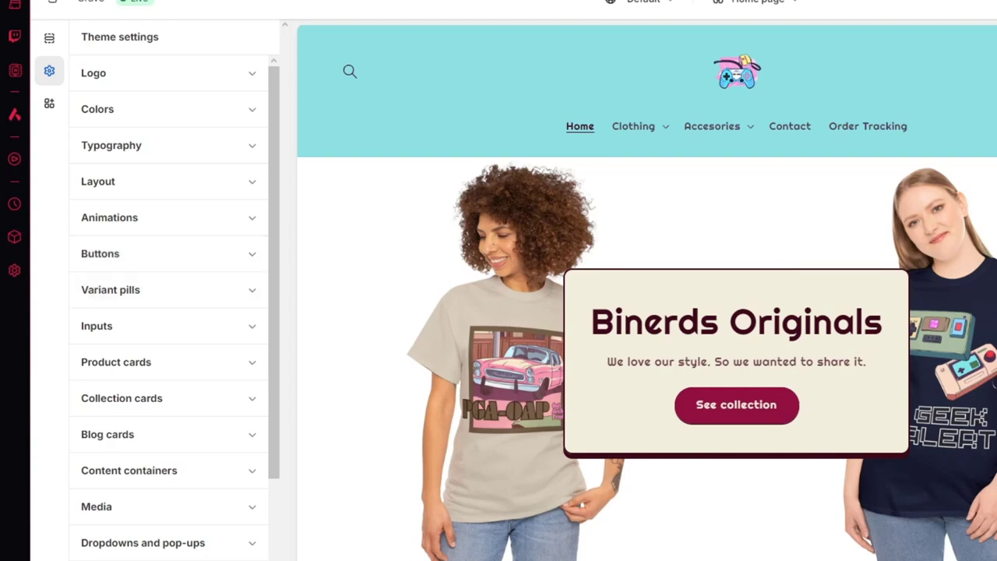
Step: Check the whole home page in the mobile preview of the theme
scroll(818, 295, up, 5)
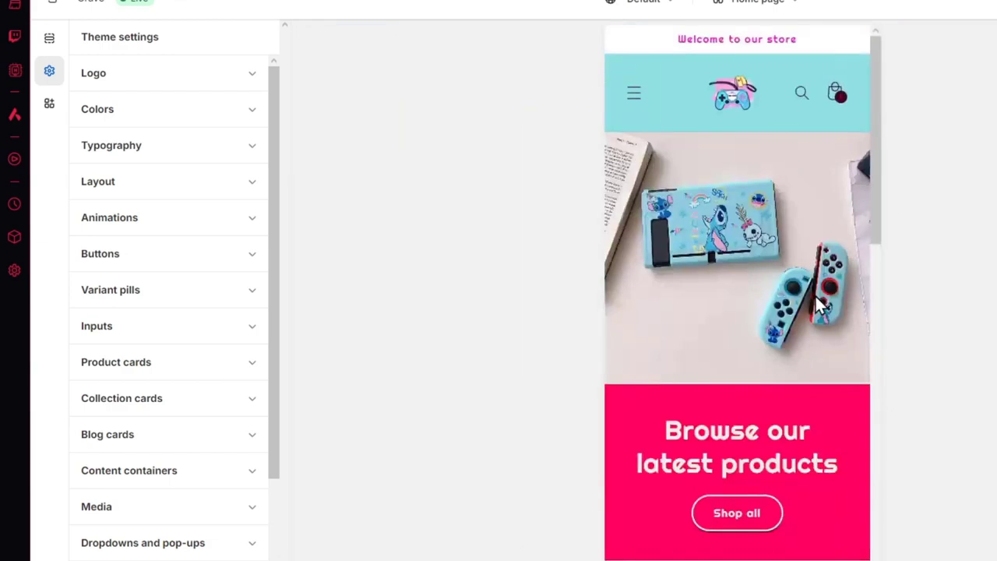
scroll(816, 294, down, 10)
scroll(816, 294, up, 10)
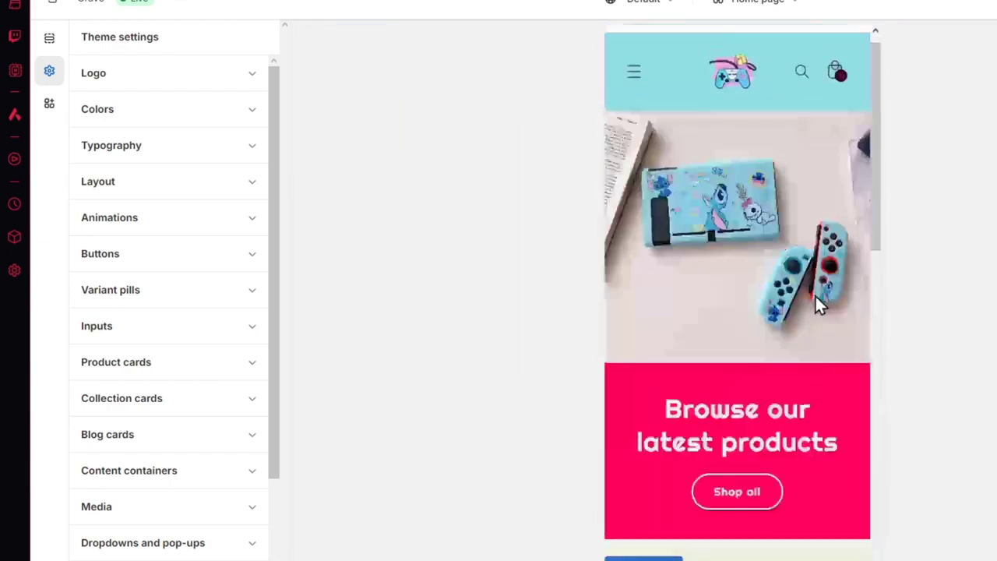
click(850, 273)
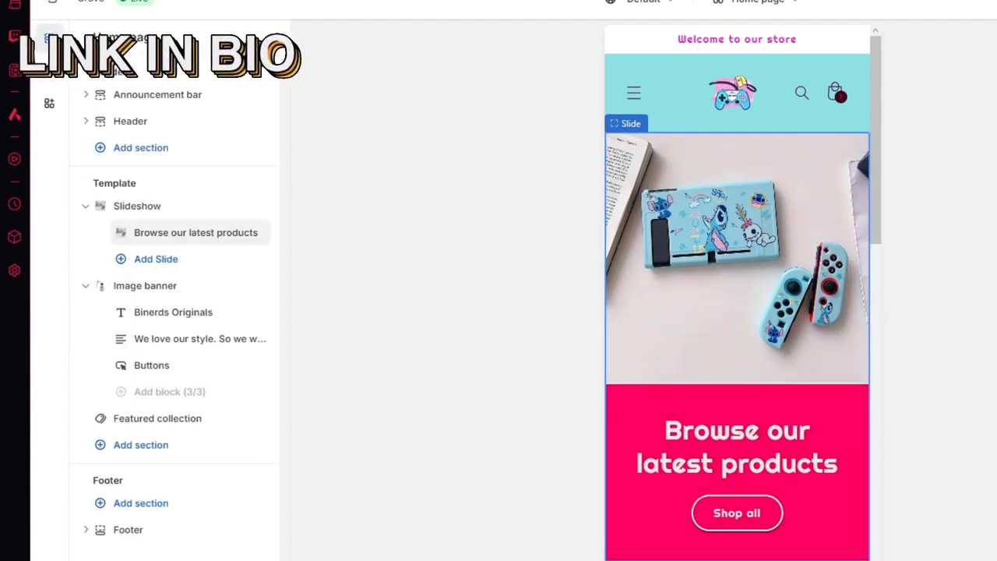
Step: Leave the theme editor and start adding a new product from the store's product list
click(57, 6)
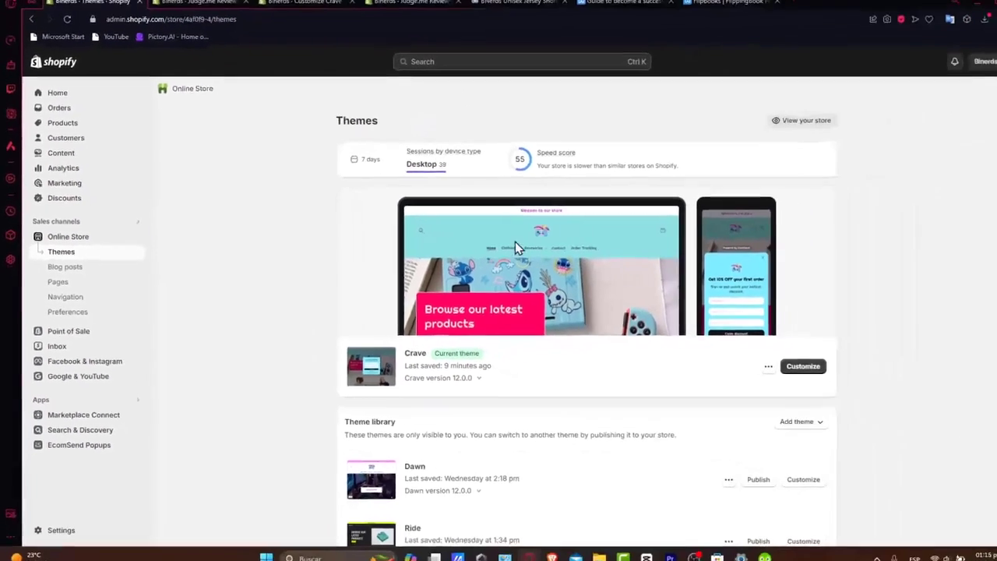
click(111, 129)
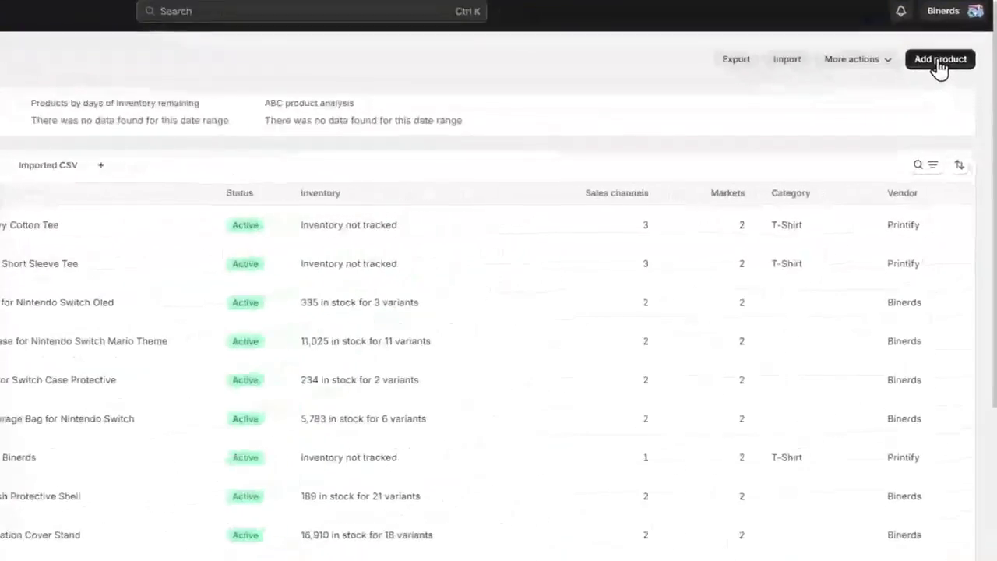
click(951, 102)
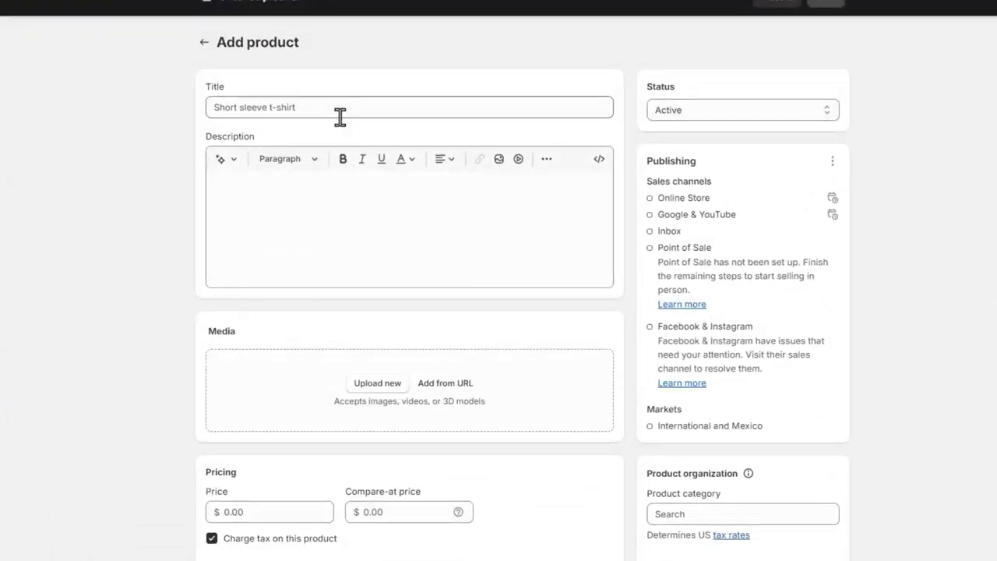
Step: Examine the blank product form's fields for description, media, pricing, inventory, shipping and status
click(335, 115)
click(333, 195)
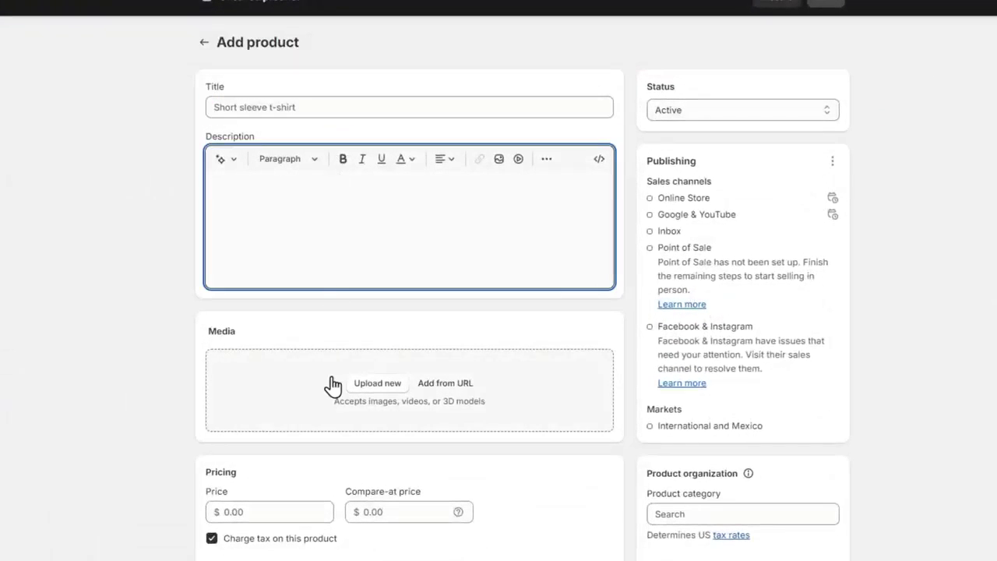
scroll(330, 383, down, 5)
scroll(275, 413, down, 4)
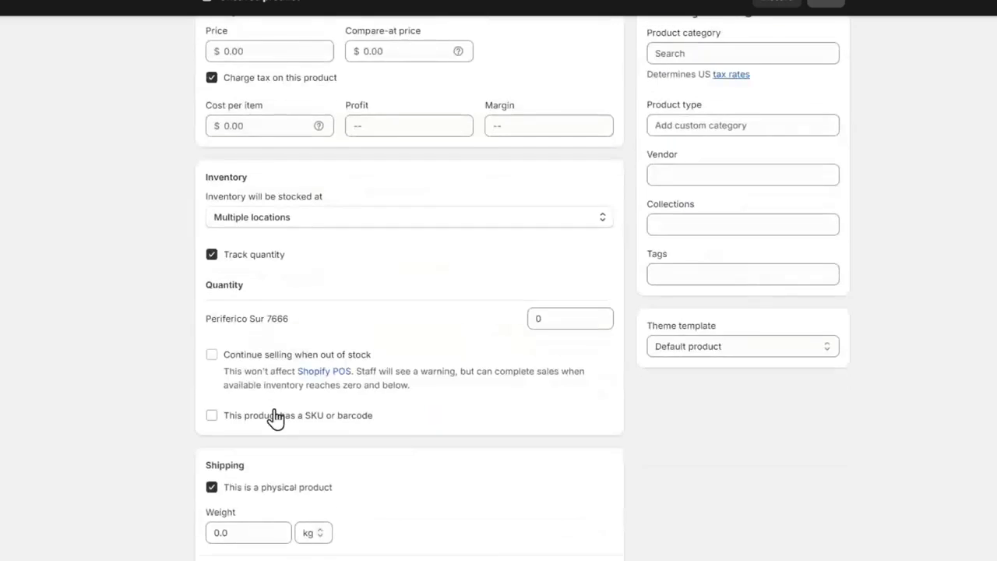
scroll(514, 511, up, 9)
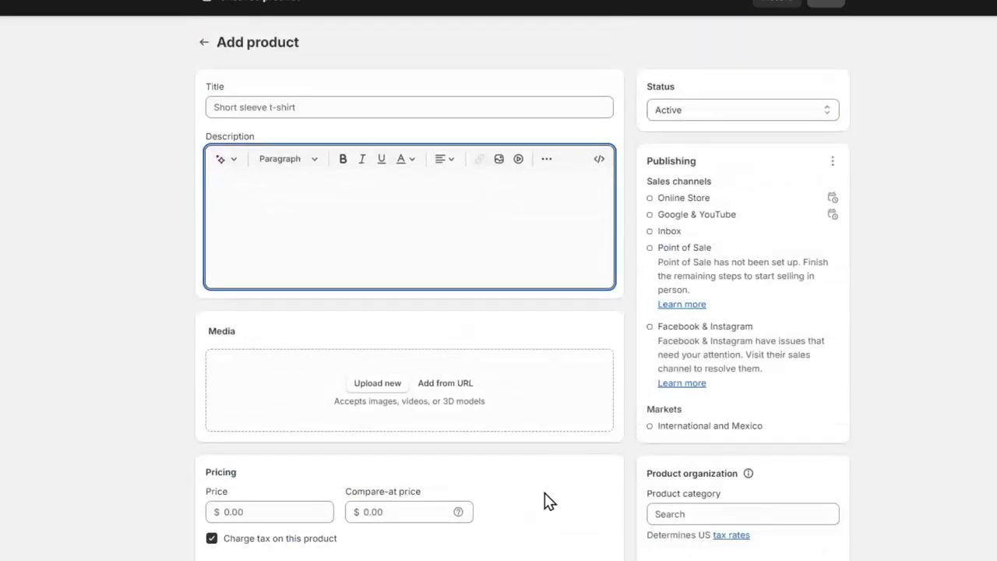
click(663, 112)
click(691, 113)
click(692, 115)
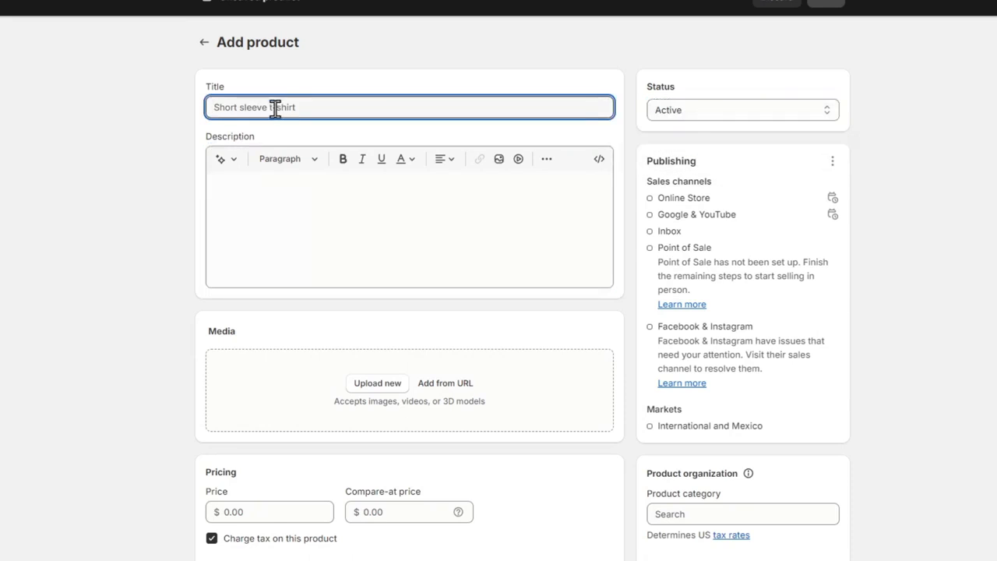
Step: Title the new product "Guide to become a successful streamer in 2024: EBook"
text(Guide to become a successful streamer in 2024)
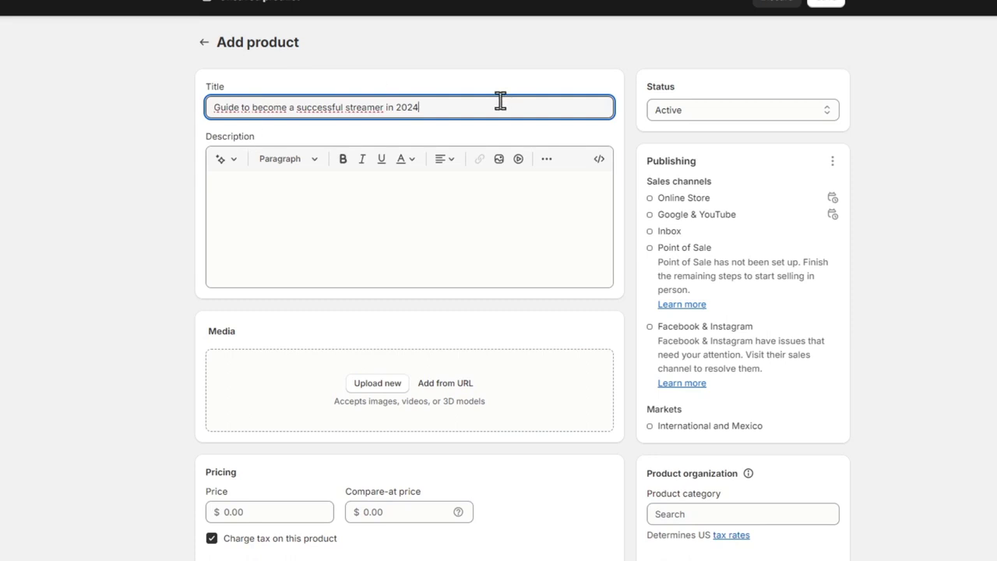
text(: EBook)
Step: Set up an automatically generated description with the keywords "ebook guide for becoming a streaming in 2024" and a Playful tone of voice
click(267, 173)
click(226, 160)
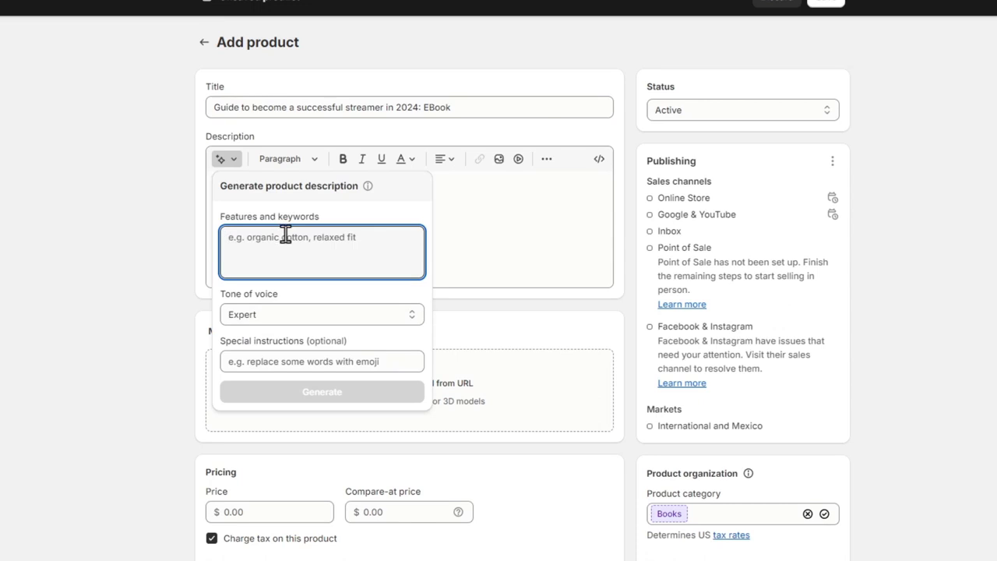
text(ebo)
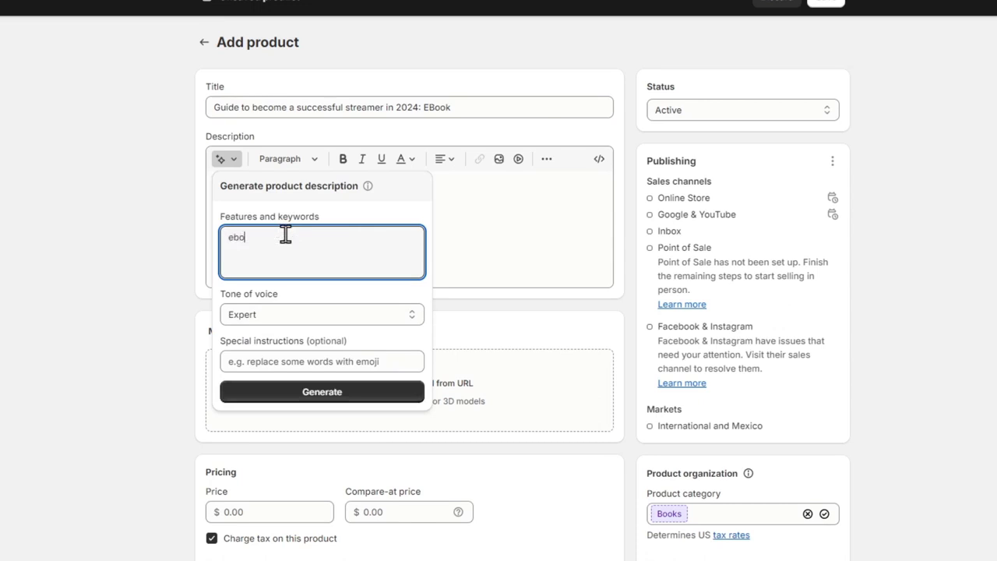
text(ok guide for becoming a streaming in 2024)
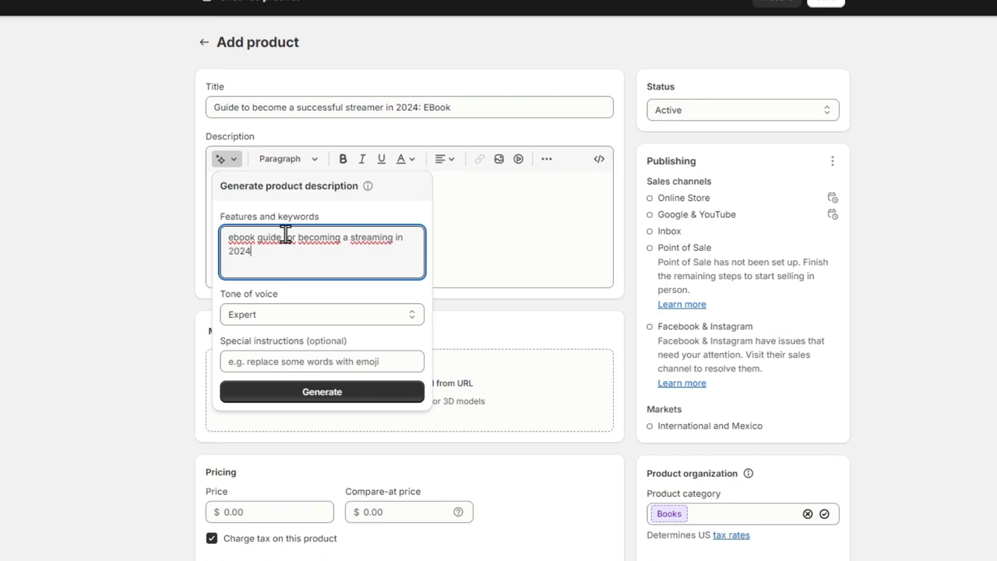
Step: Add the special instruction "add emojis and make it as descriptive as possible", then generate the product description and keep the suggestion
click(368, 369)
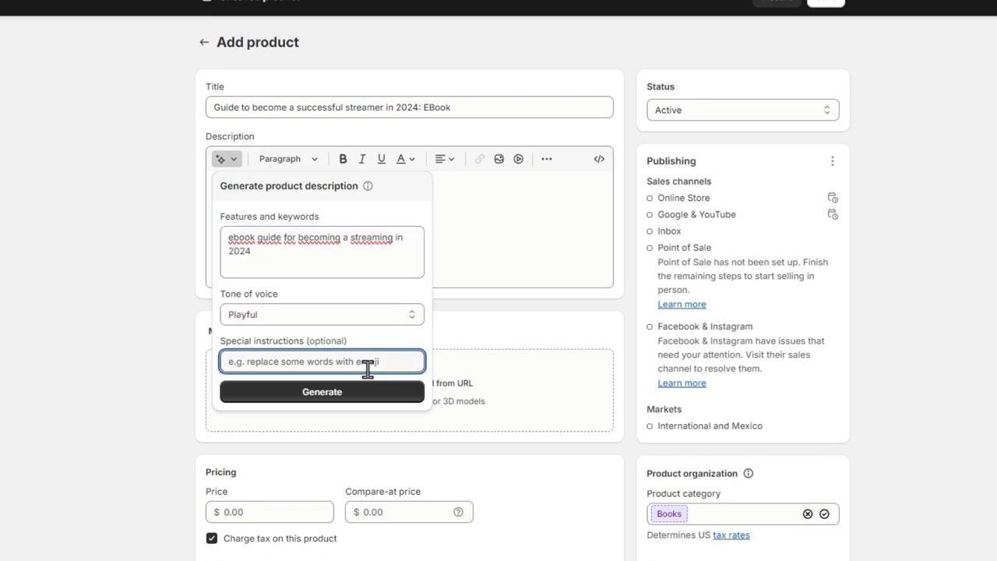
text(add )
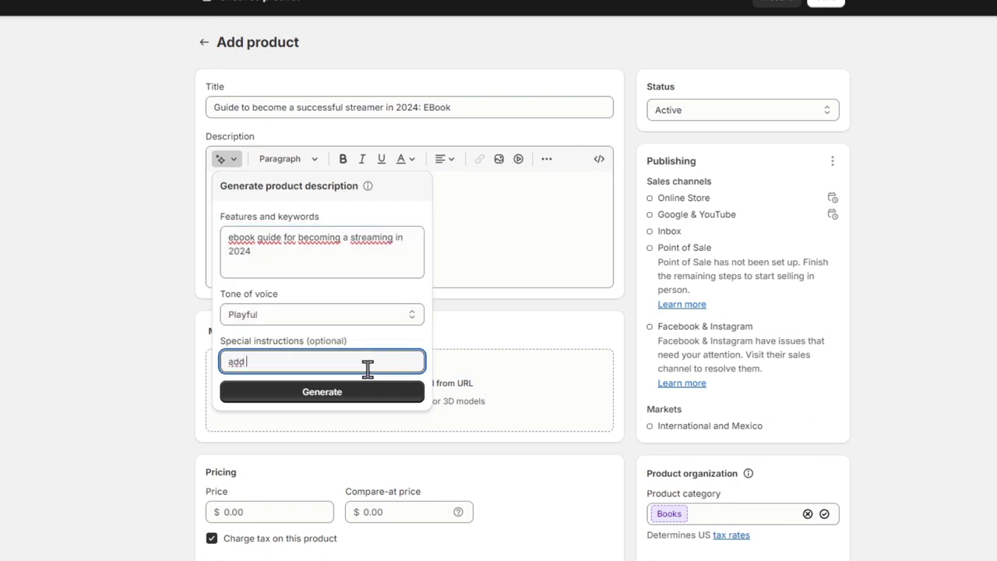
text(emojis and make it as desc)
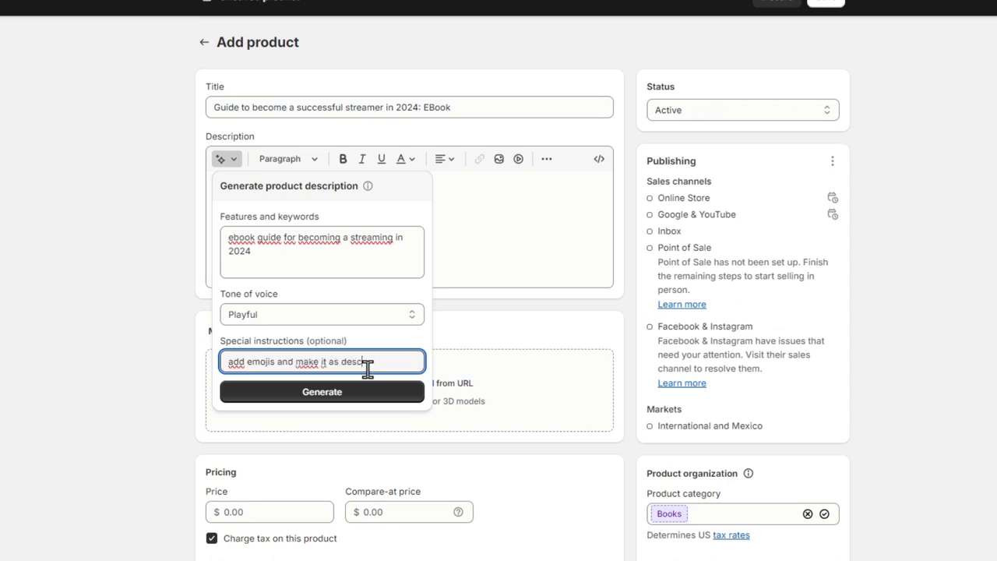
text(riptive as possible)
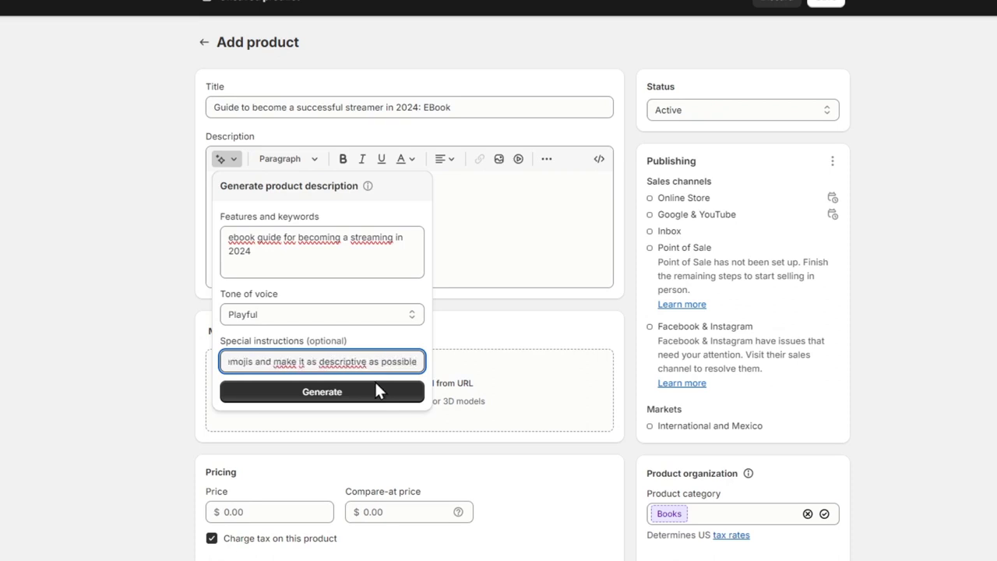
click(381, 393)
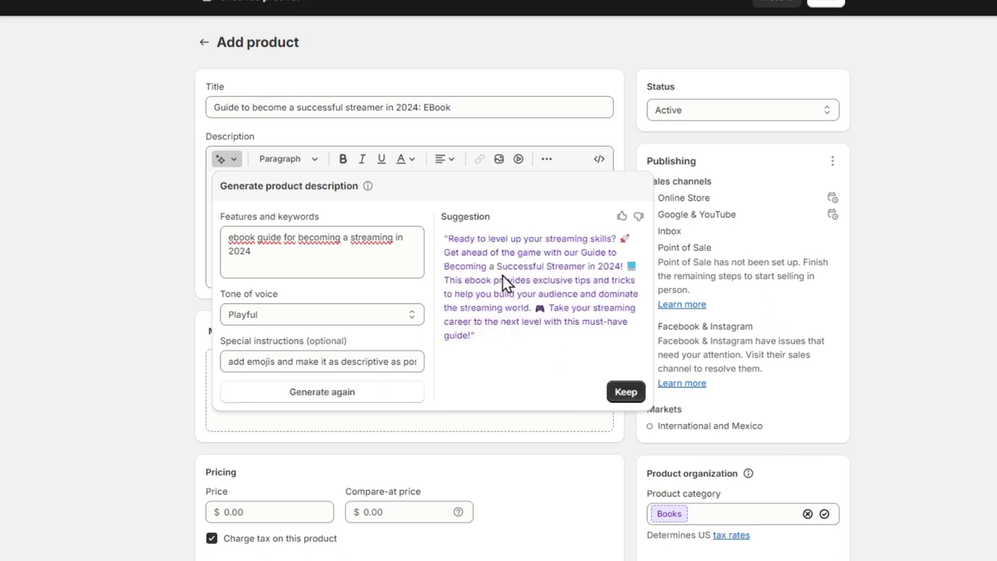
click(615, 396)
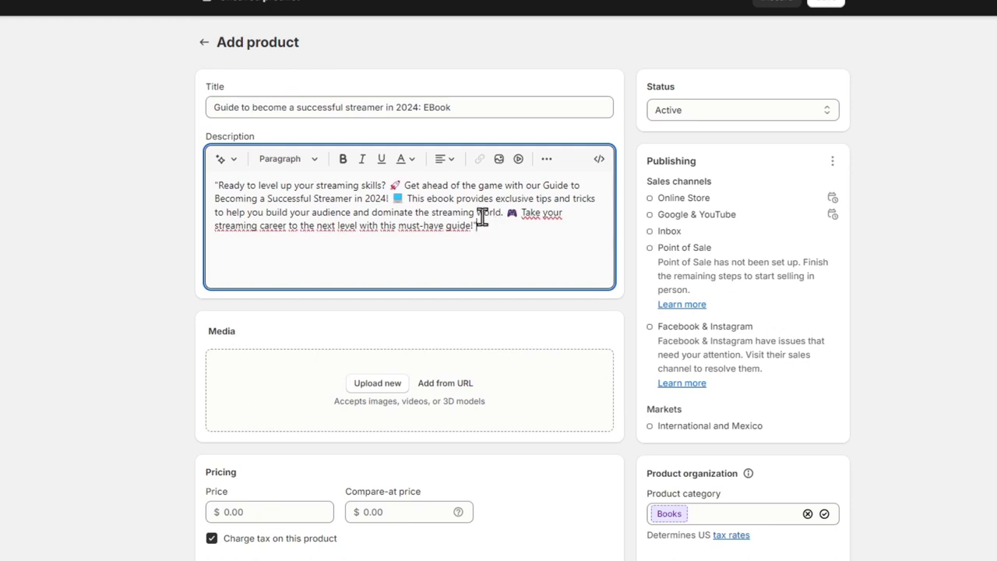
click(224, 160)
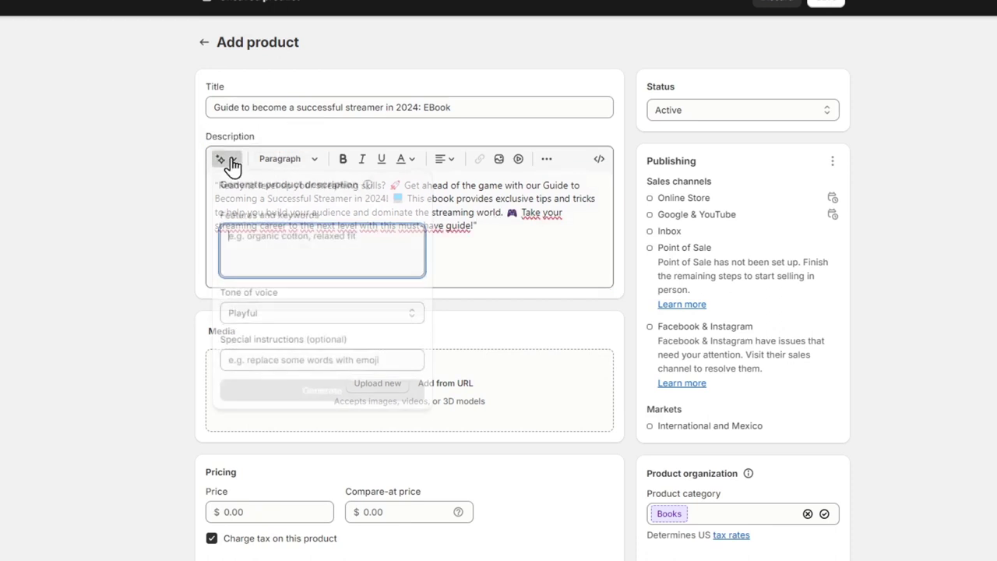
click(522, 276)
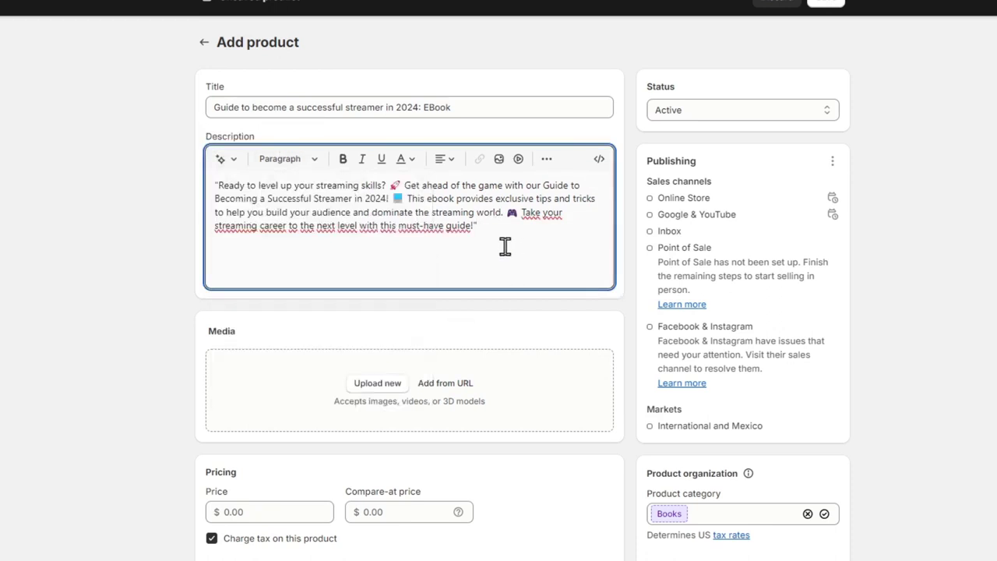
Step: Review the product form and mark the ebook as not a physical product so that no shipping details are required
scroll(501, 242, down, 3)
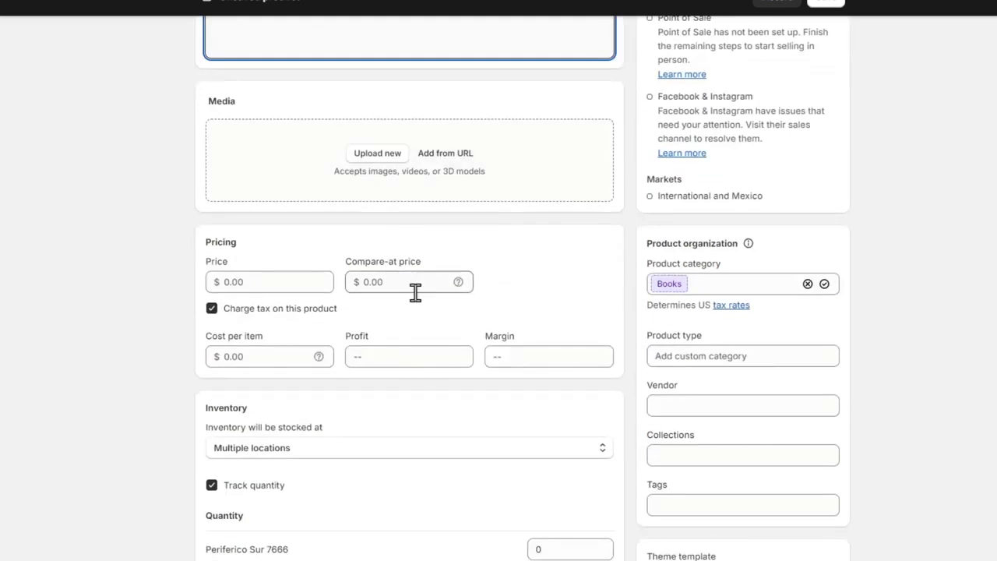
scroll(414, 292, down, 3)
scroll(436, 460, down, 4)
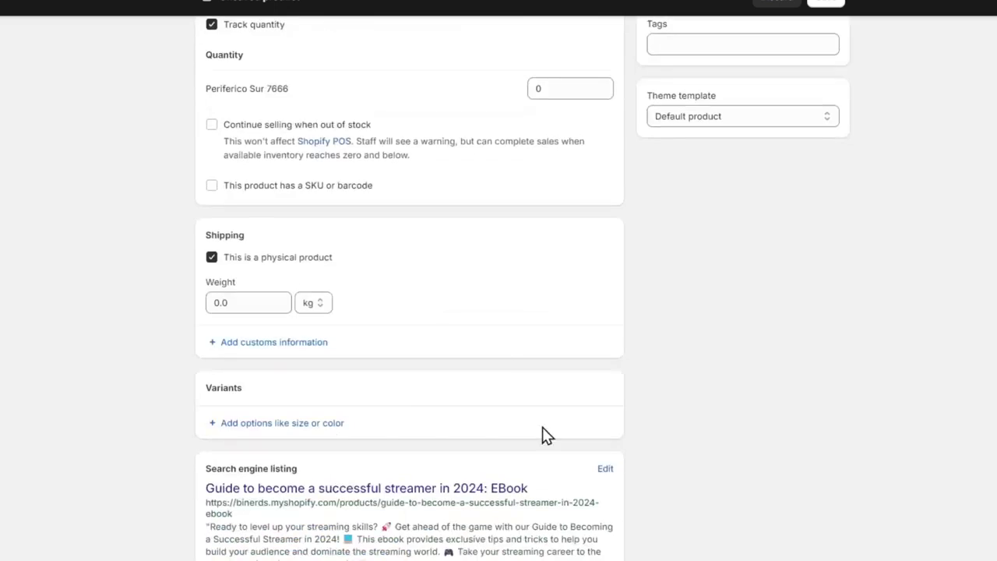
scroll(630, 411, up, 10)
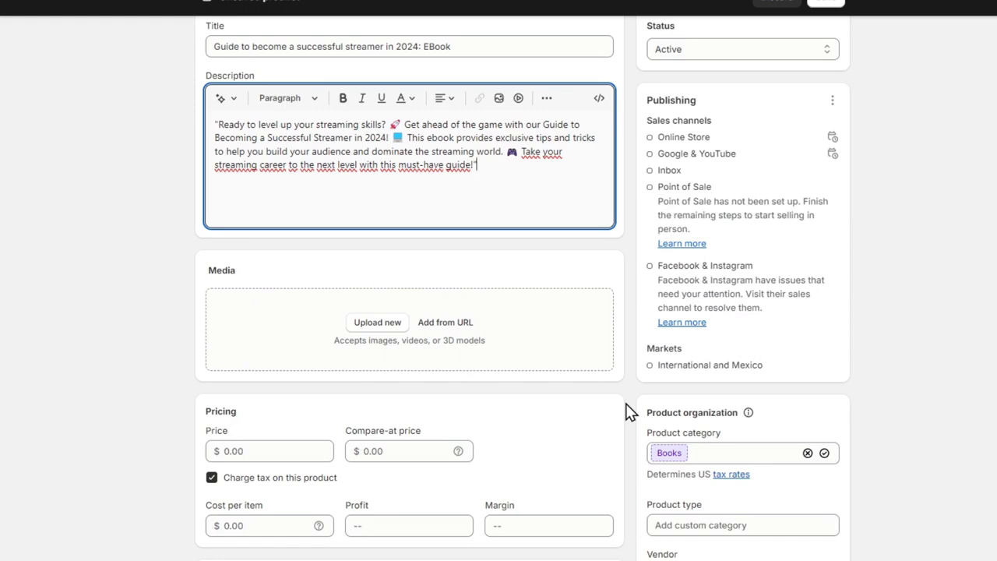
scroll(548, 394, down, 6)
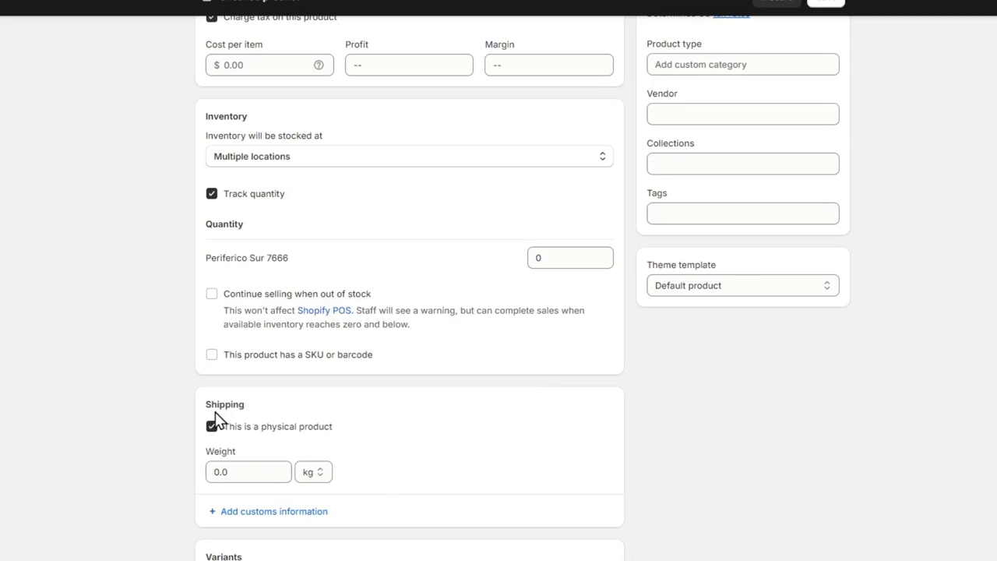
click(278, 436)
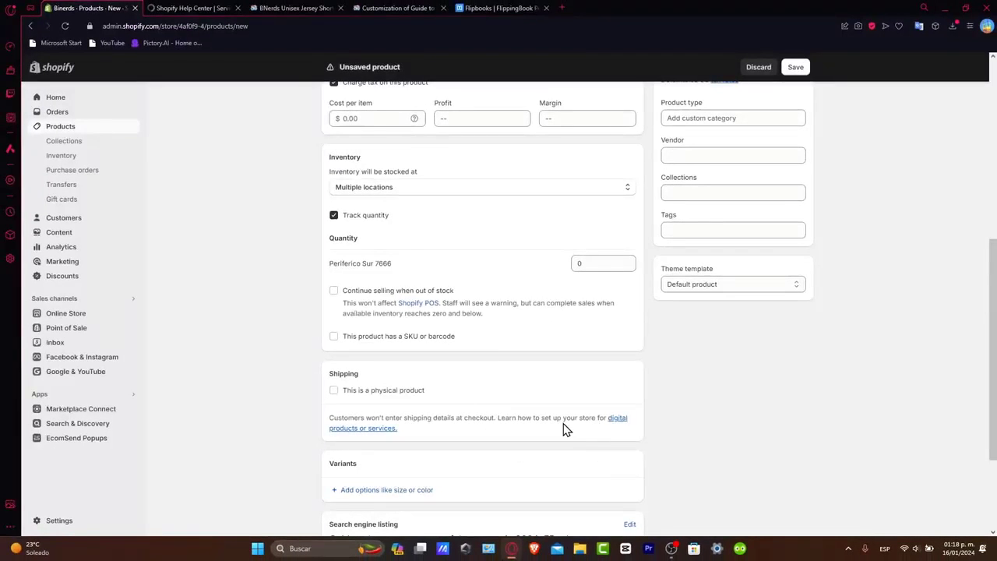
Step: Read the help article on selling services or digital products and open the Digital Downloads app listing it links to
click(191, 8)
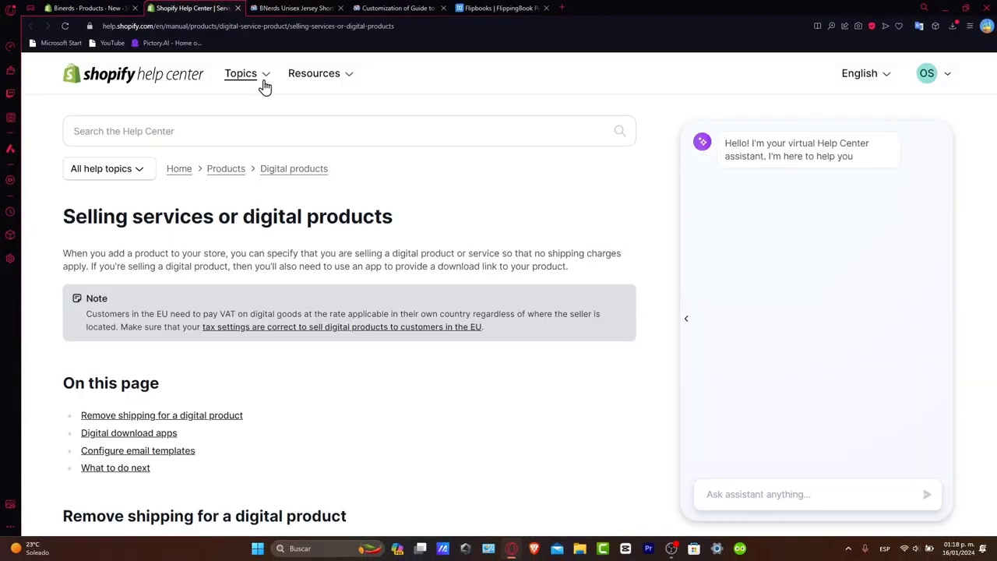
scroll(312, 245, down, 5)
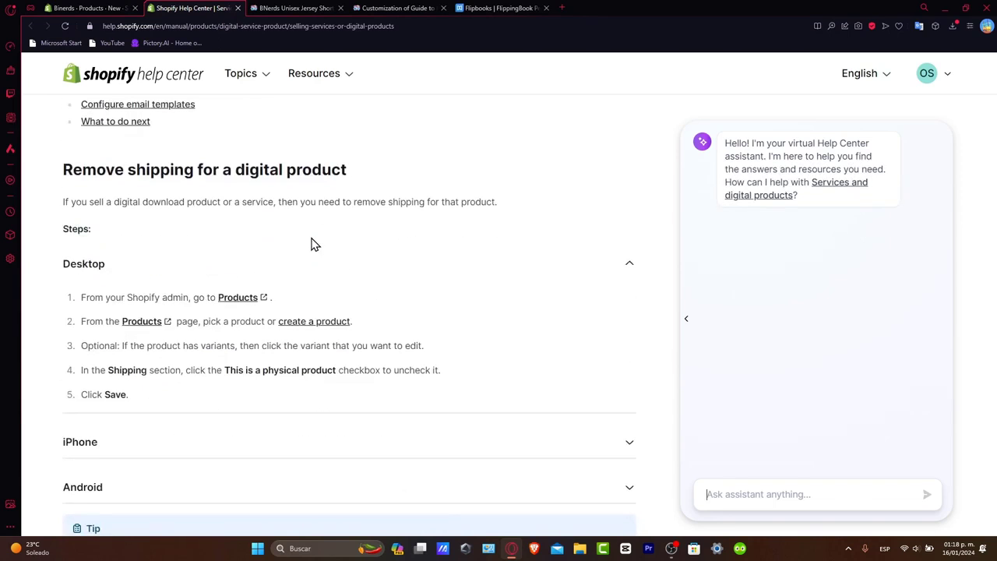
scroll(246, 358, down, 5)
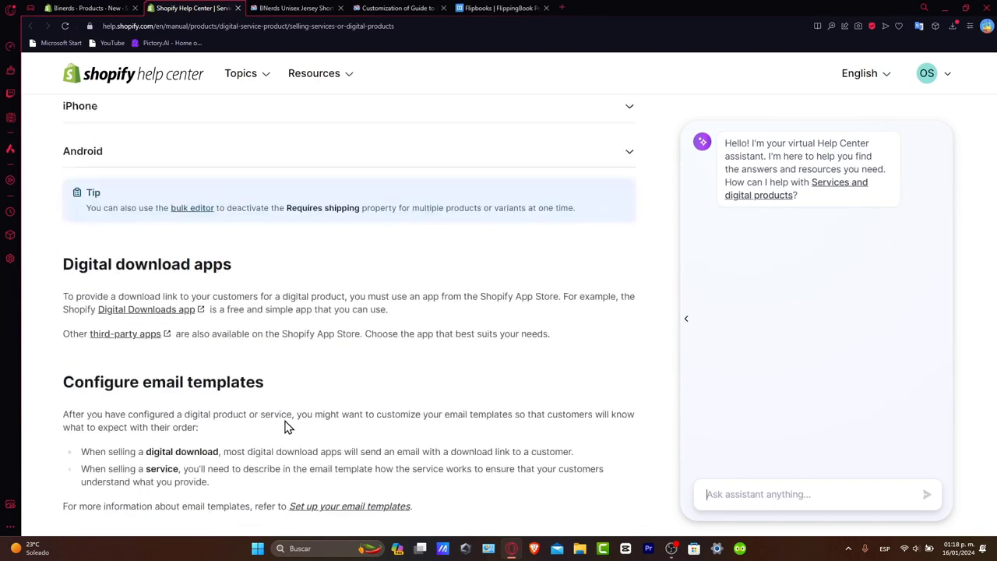
drag(125, 254, 232, 254)
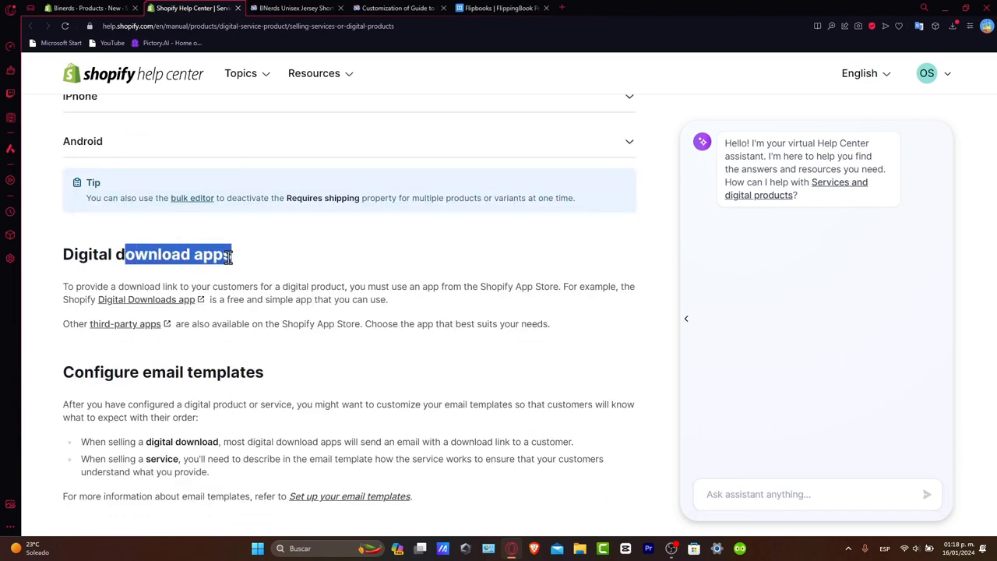
click(173, 306)
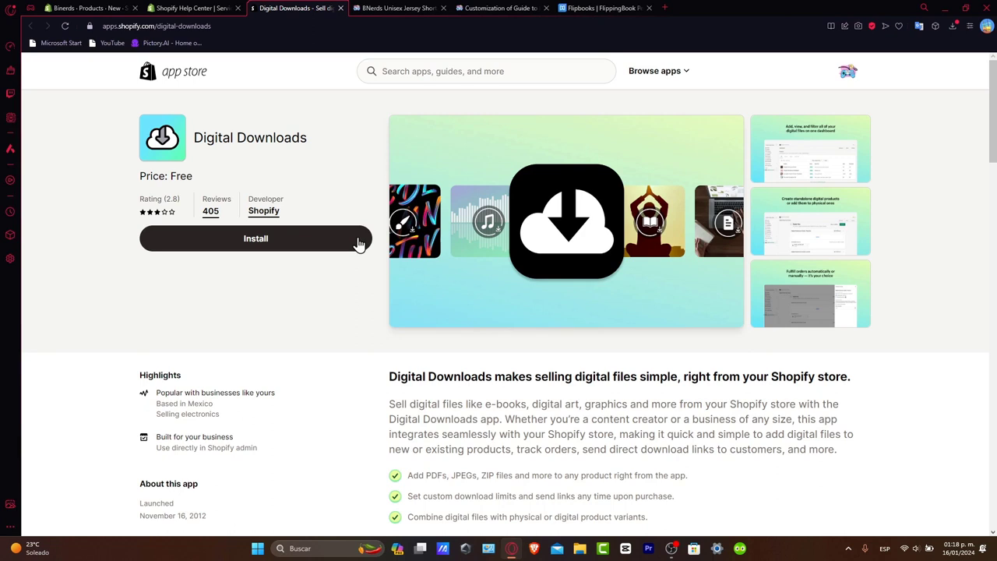
Step: Return from the app listing and help article to the store admin and save the ebook product
click(359, 245)
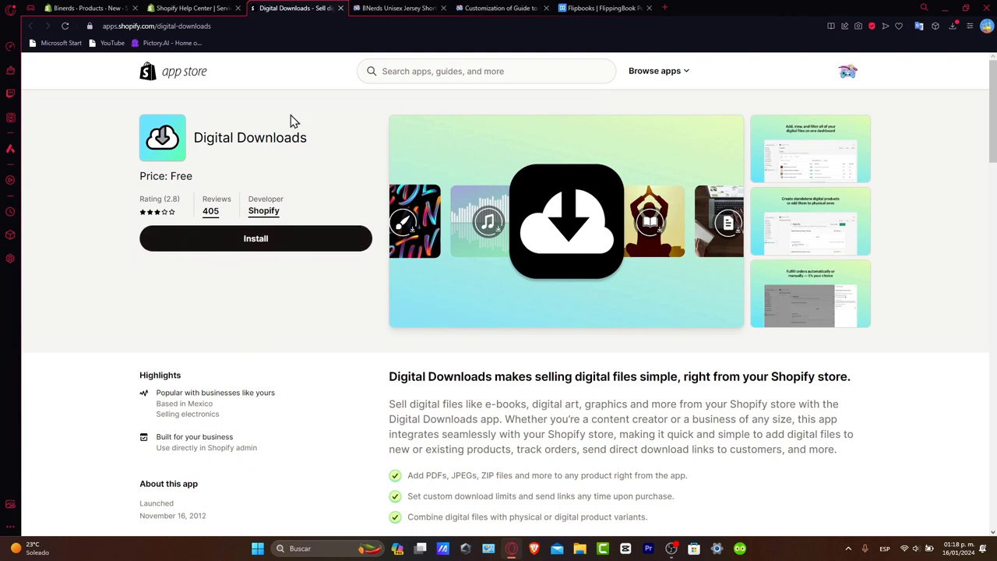
click(85, 8)
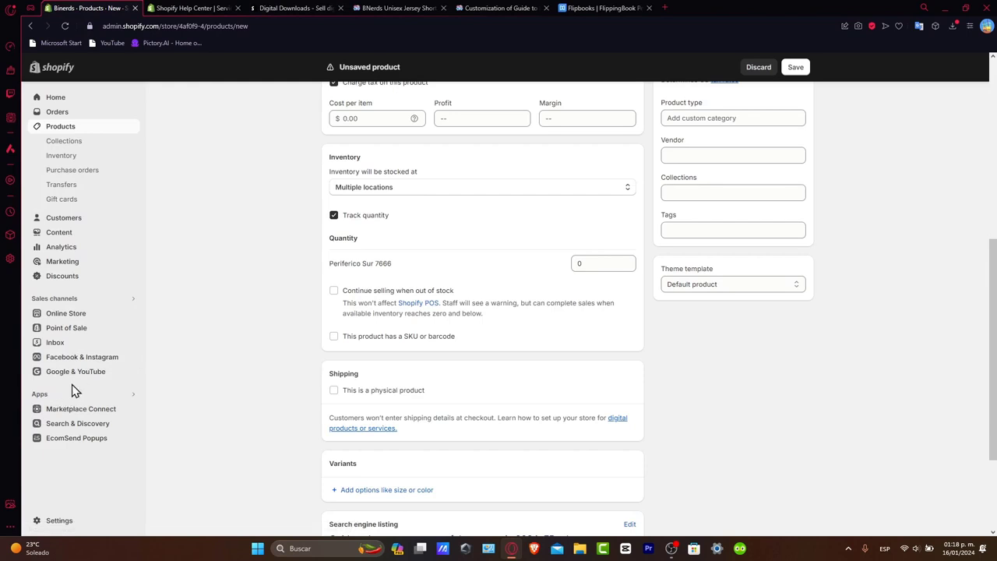
click(184, 8)
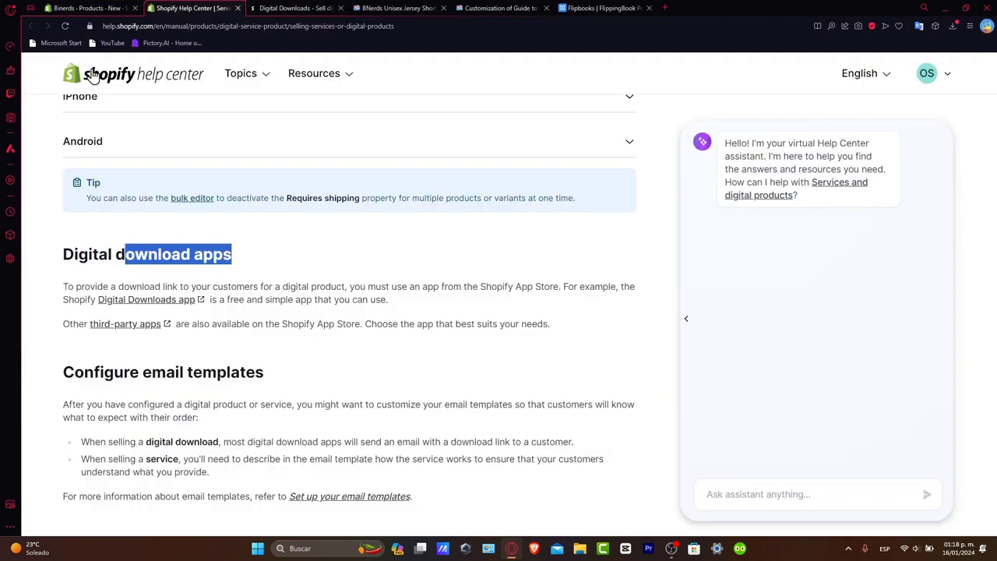
click(86, 8)
Step: Search the store's apps for "digital-downloads" and install the Digital Downloads app with the requested data access
click(57, 393)
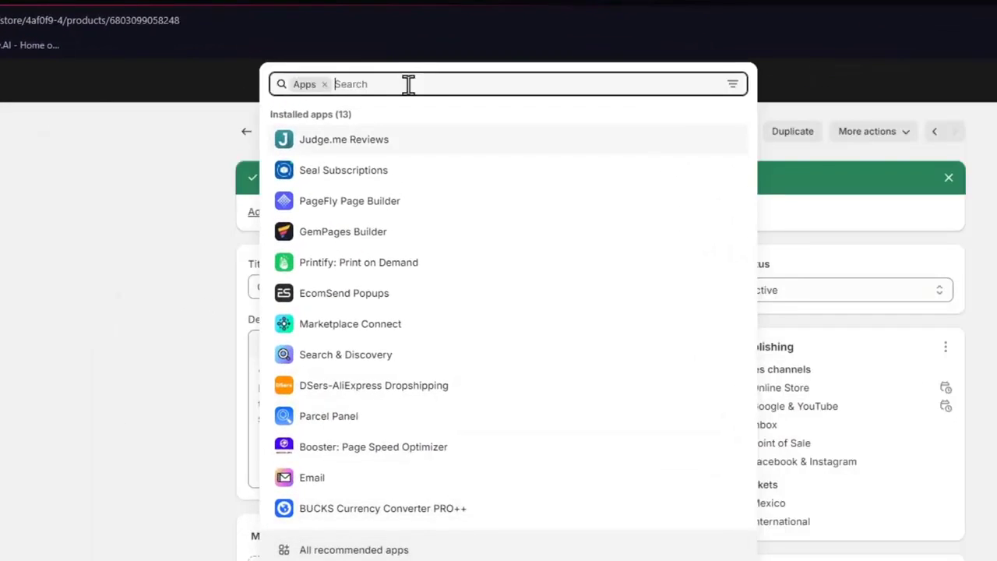
text(digital-downloads)
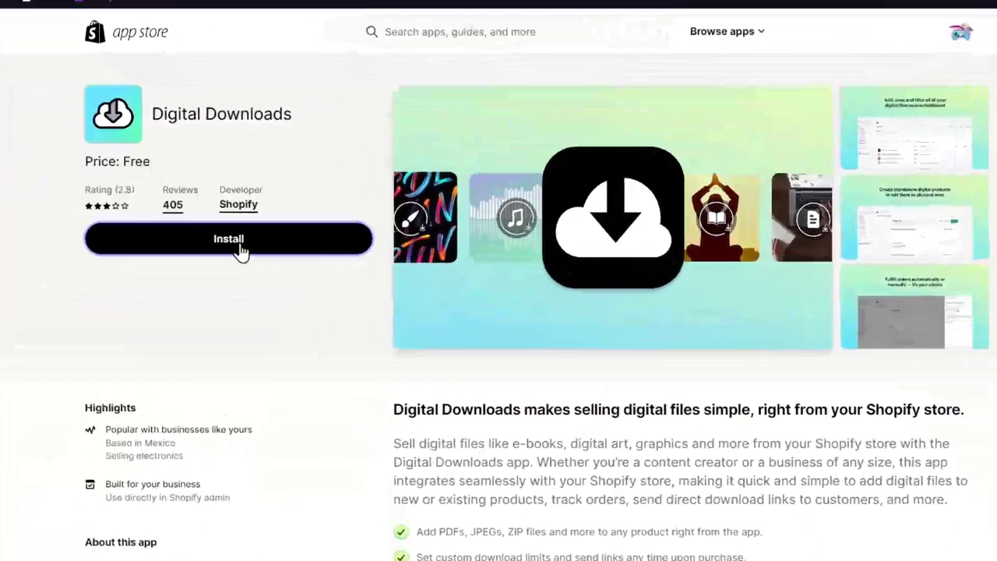
click(258, 251)
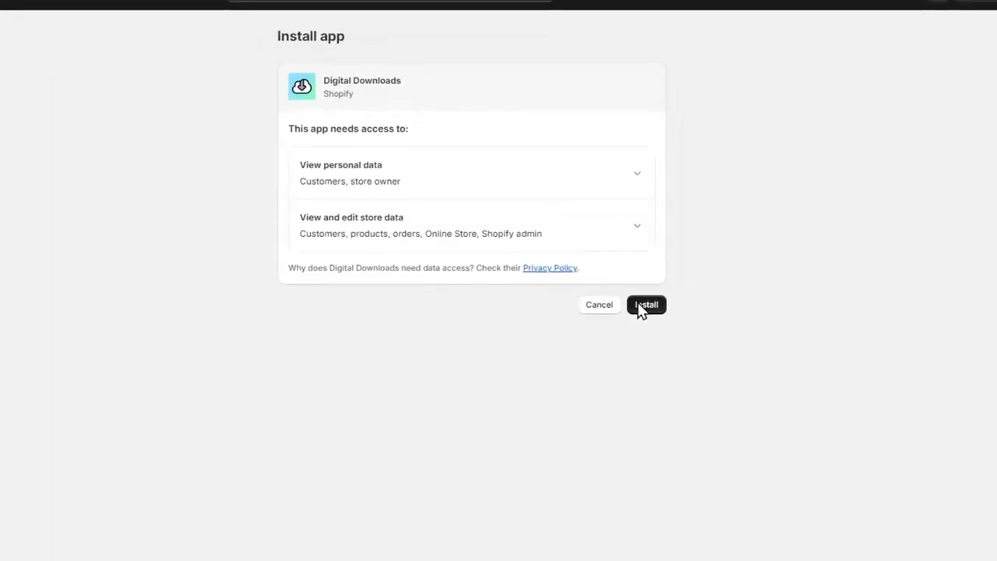
click(642, 306)
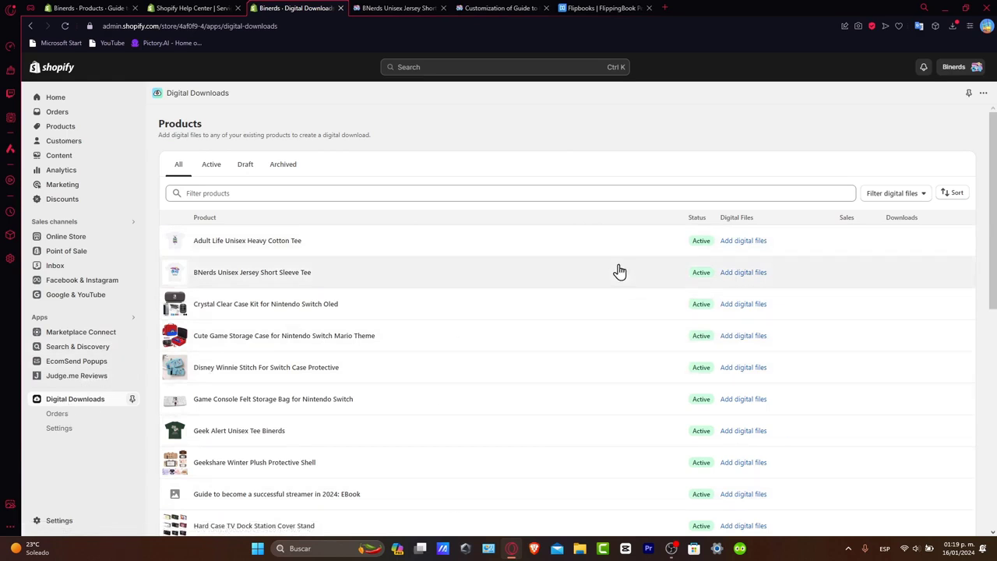
Step: Open the digital files of "Guide to become a successful streamer in 2024: EBook" in Digital Downloads and bring up the file chooser
scroll(556, 316, down, 10)
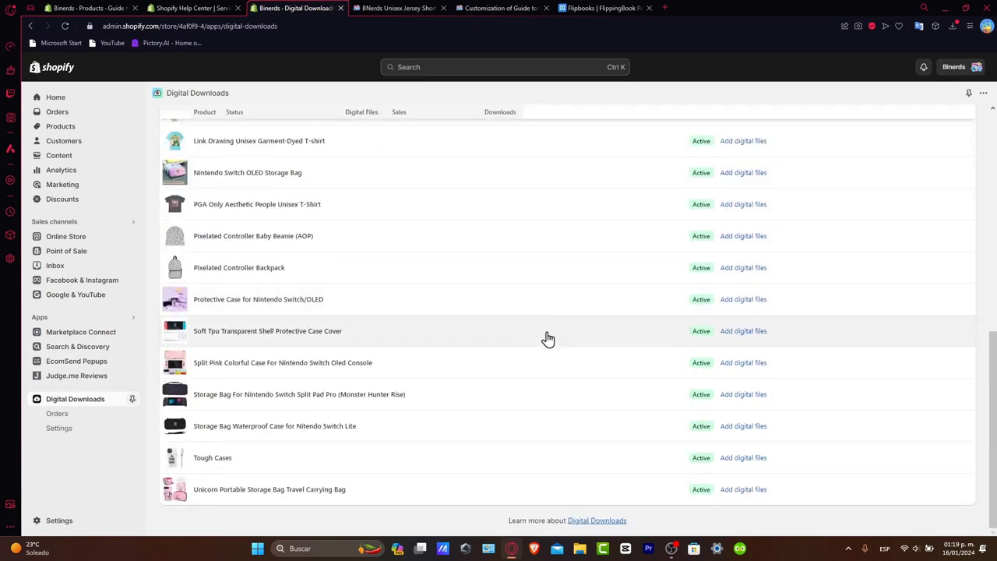
scroll(548, 338, up, 10)
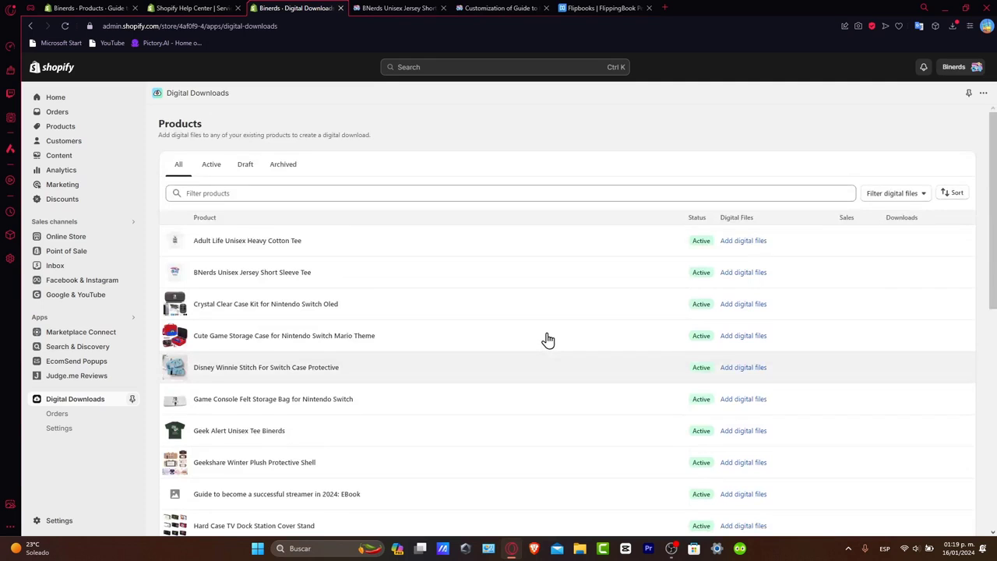
scroll(542, 346, down, 3)
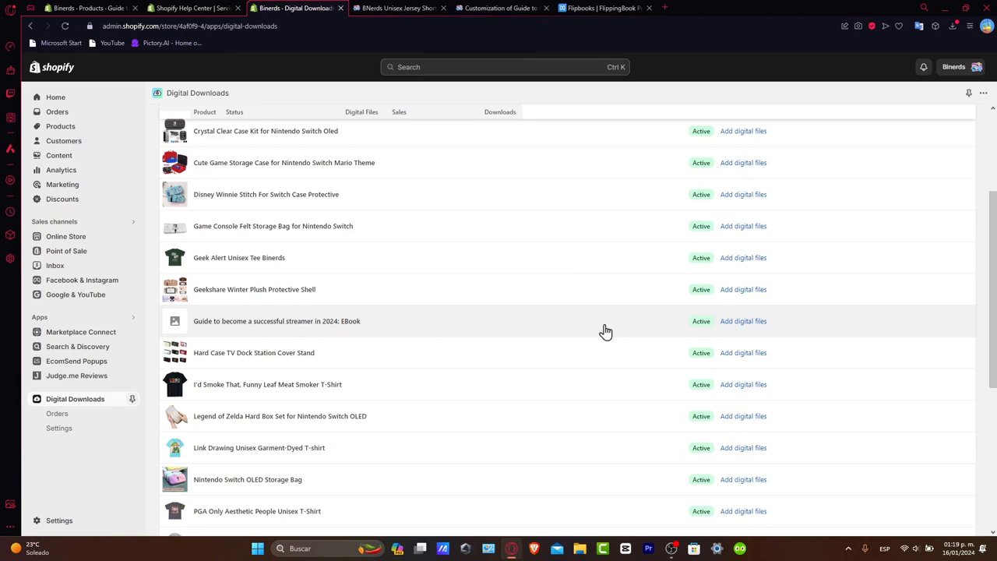
click(763, 327)
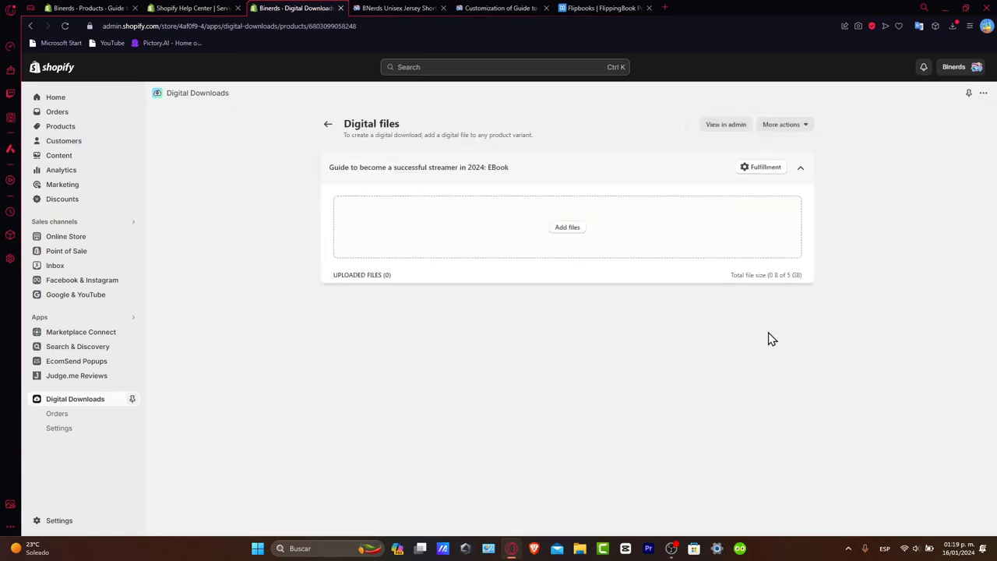
click(567, 227)
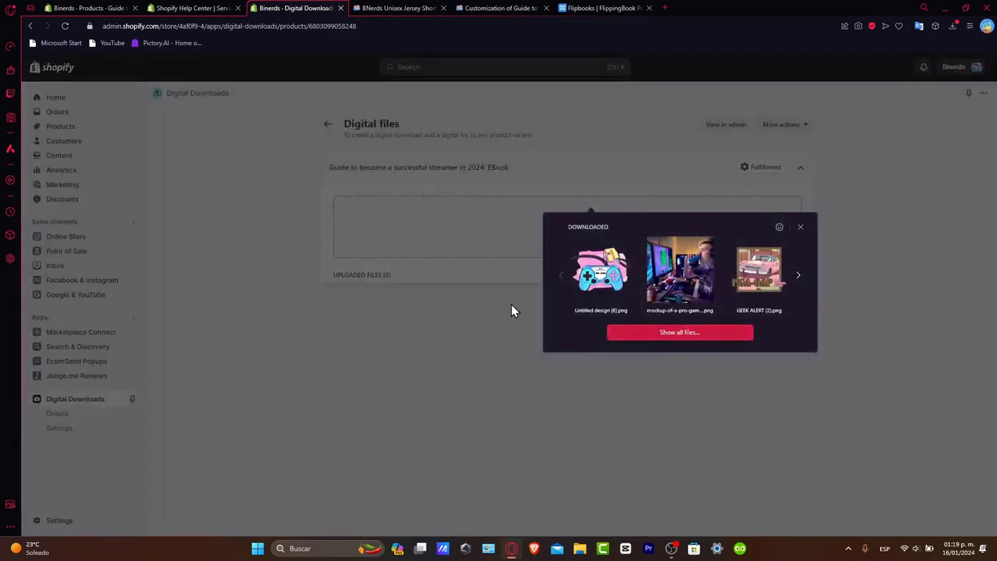
click(512, 310)
Step: Switch to FlippingBook and page forward through the streamer guide flipbook from the cover to page 18
click(580, 8)
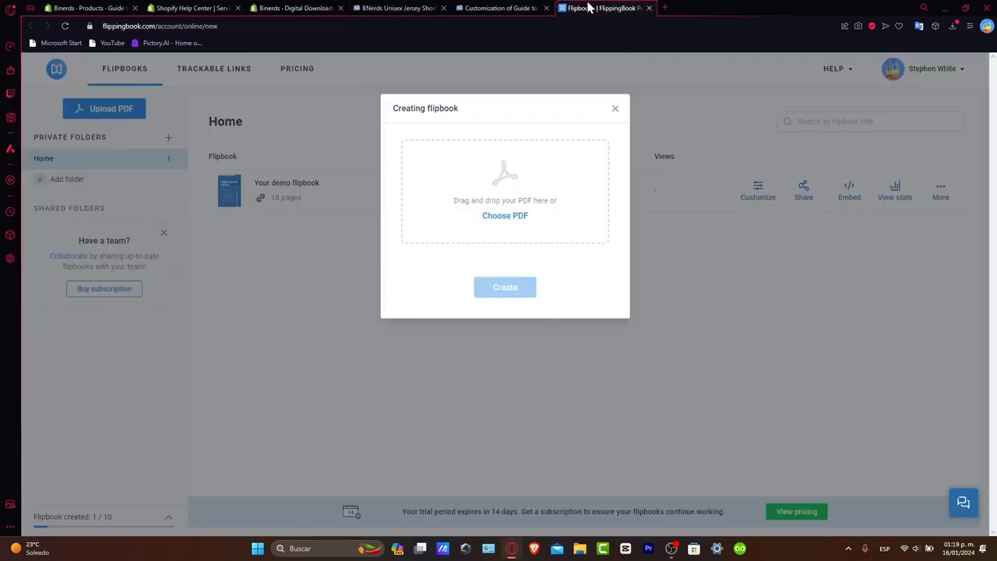
click(510, 8)
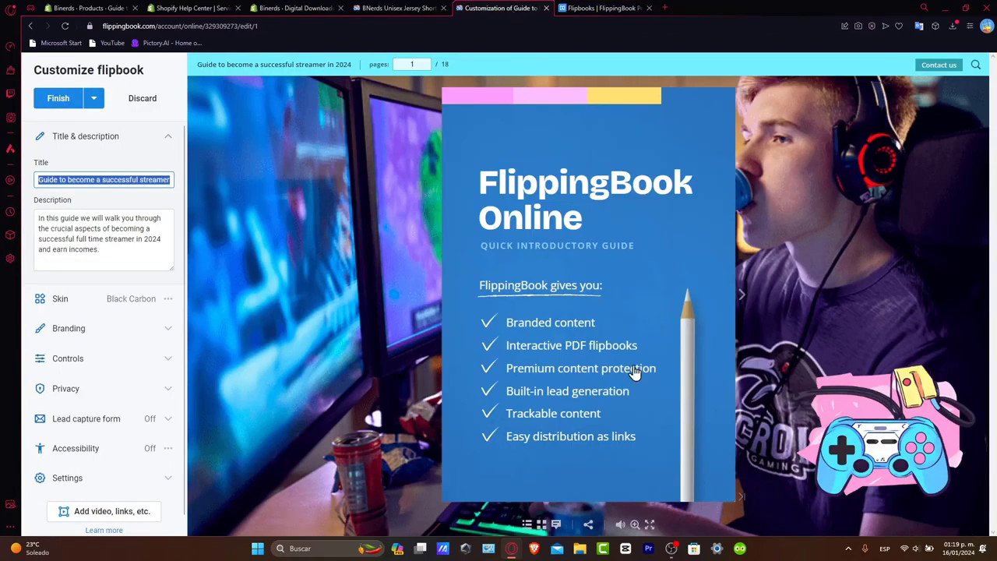
click(797, 226)
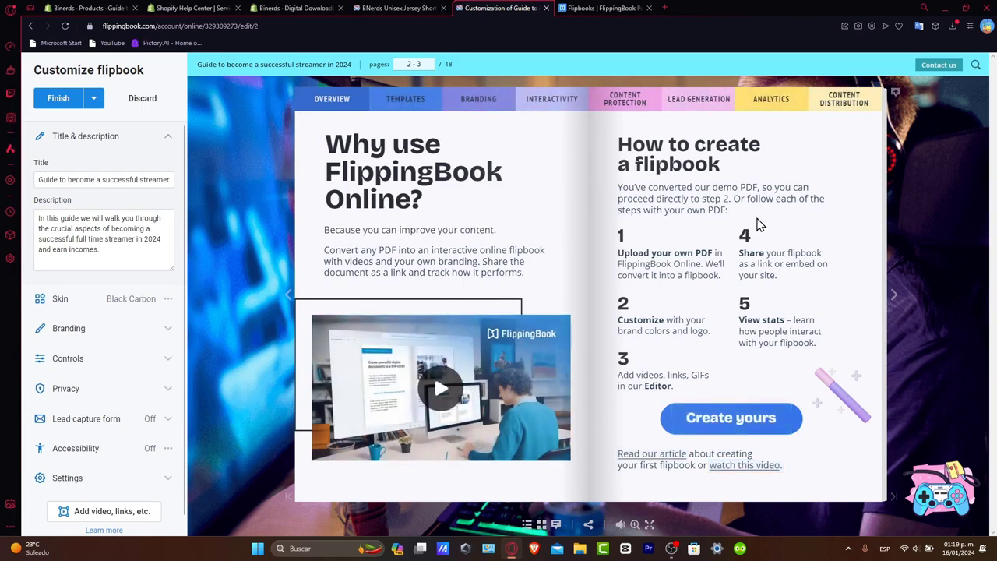
click(927, 297)
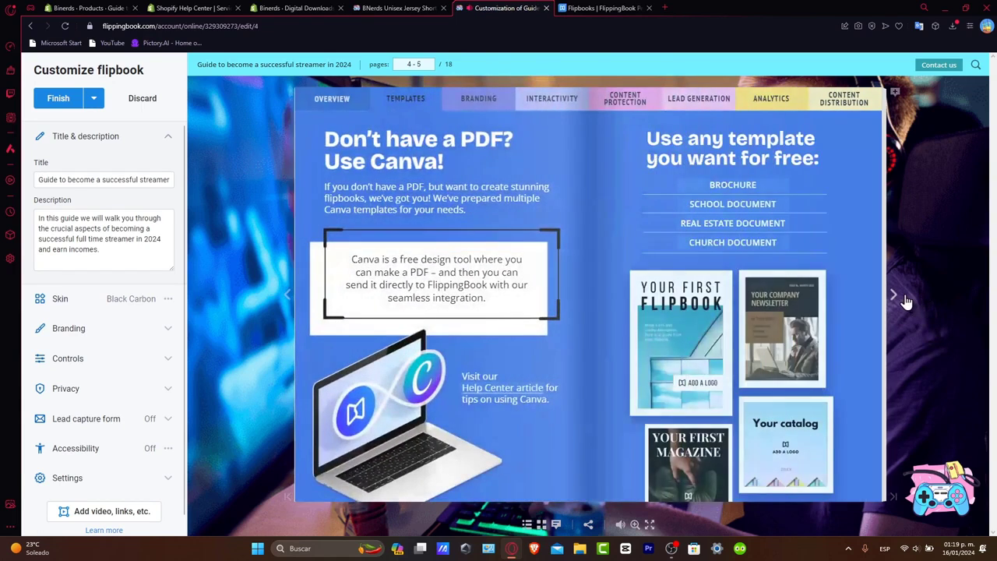
click(906, 302)
click(906, 302)
click(906, 303)
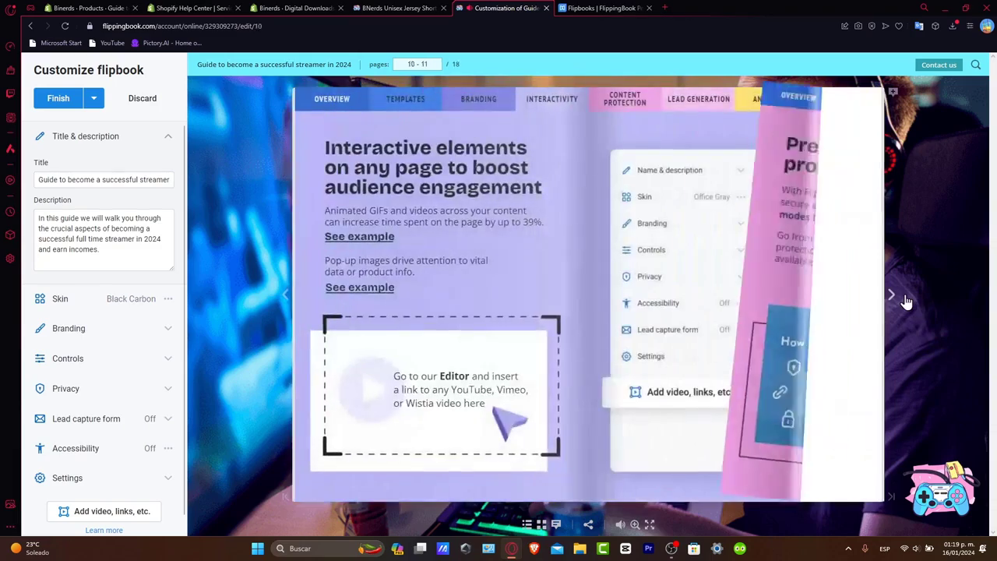
click(906, 303)
click(906, 303)
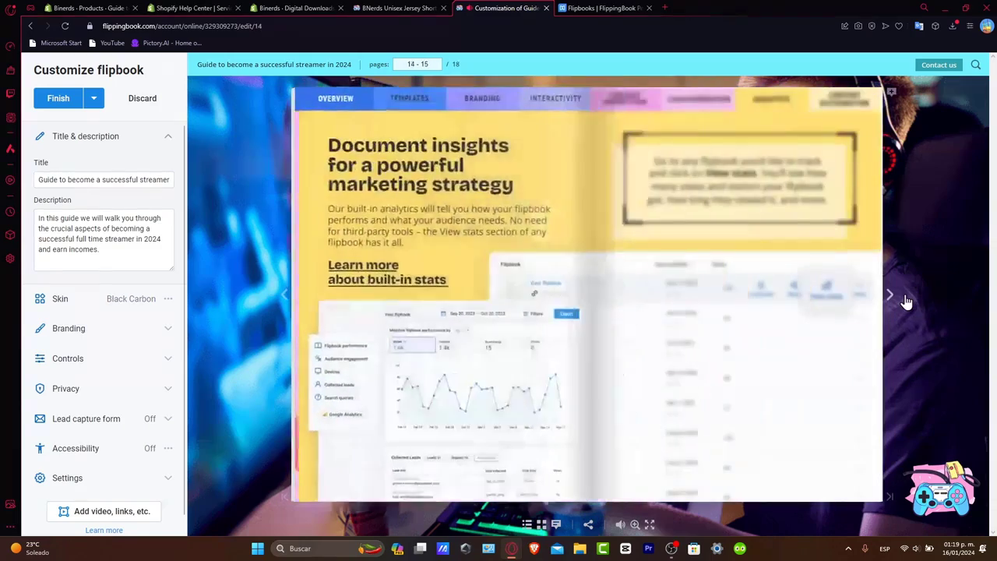
click(906, 302)
click(906, 303)
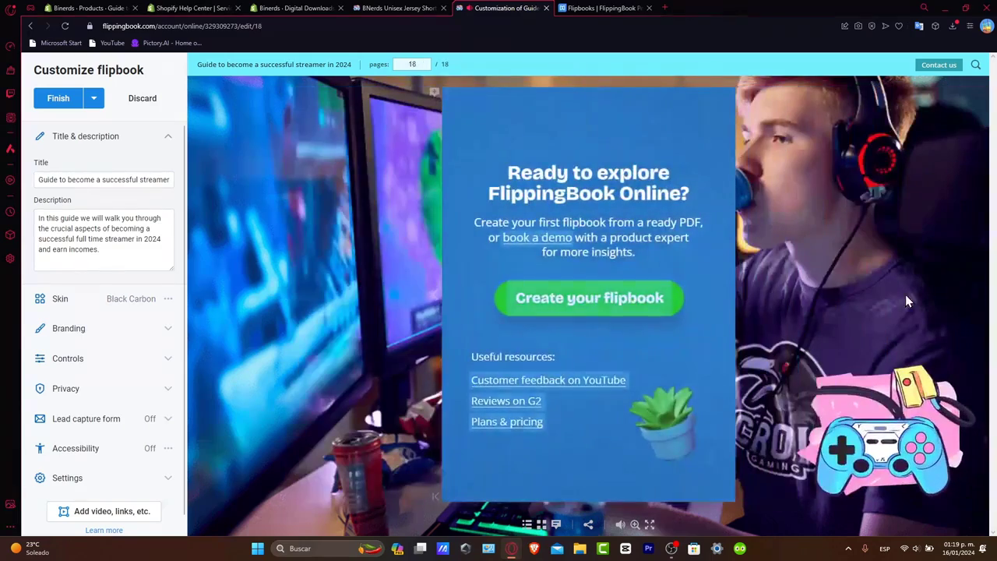
Step: Page back through the streamer guide flipbook from page 18 towards its opening pages
click(434, 295)
click(282, 300)
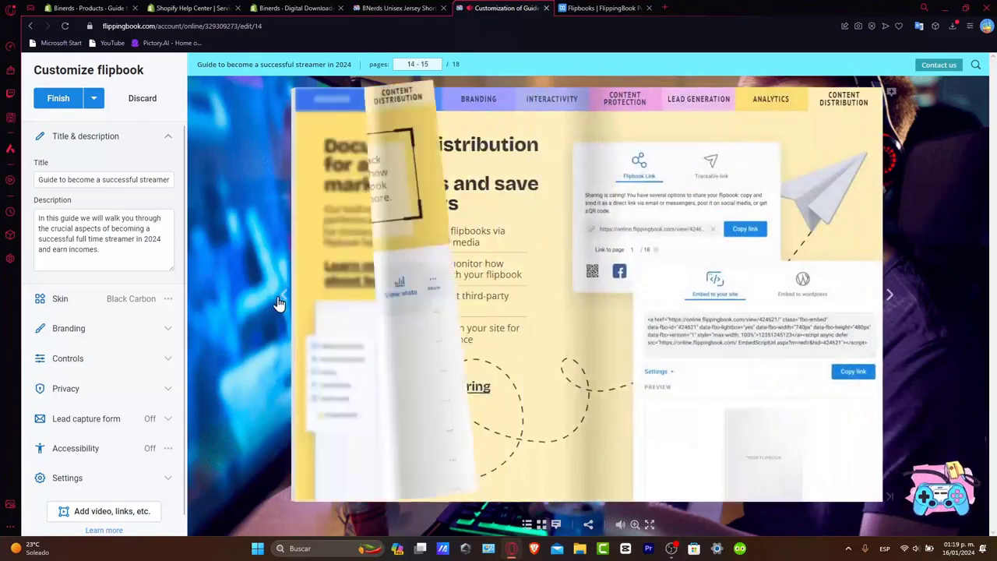
click(277, 303)
click(276, 303)
click(276, 302)
click(277, 302)
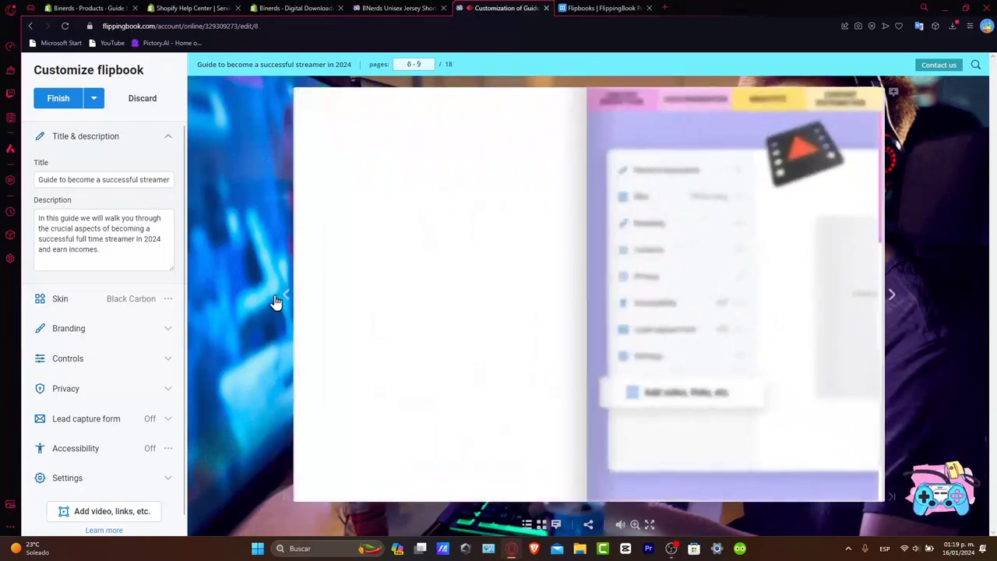
click(277, 303)
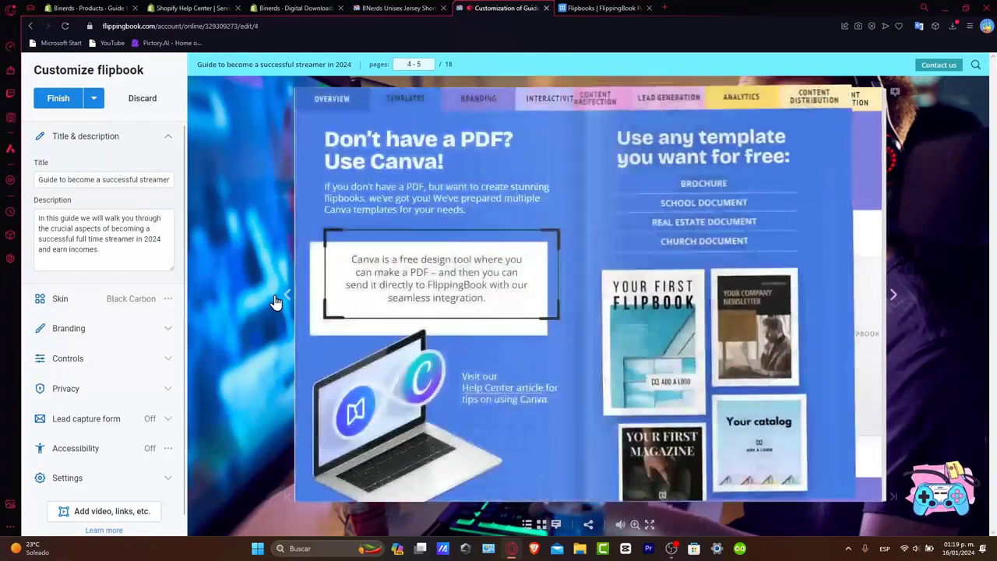
click(277, 303)
click(277, 303)
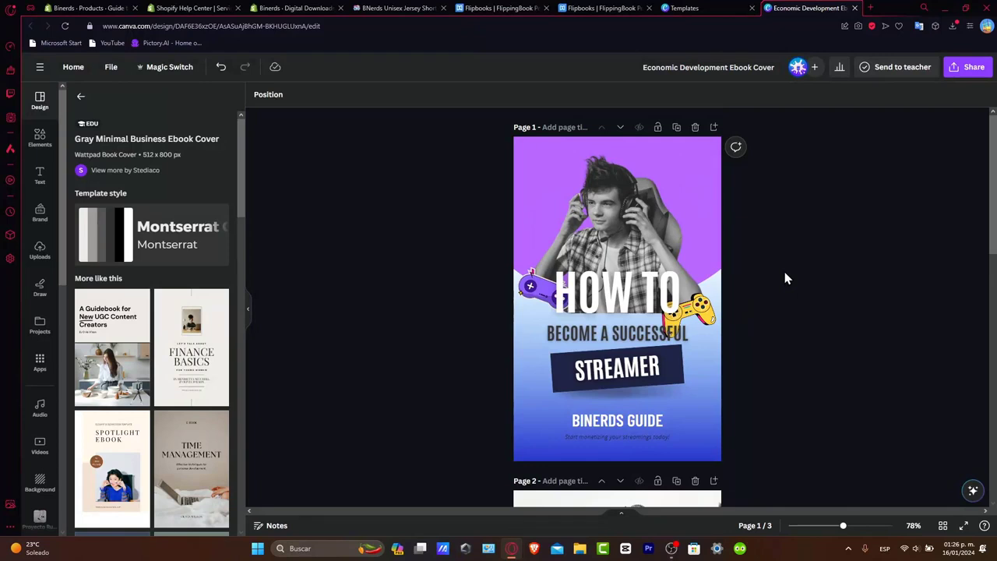
Step: Check the FlippingBook PDF upload dialog and switch to Canva's Economic Development Ebook Cover template page
click(625, 7)
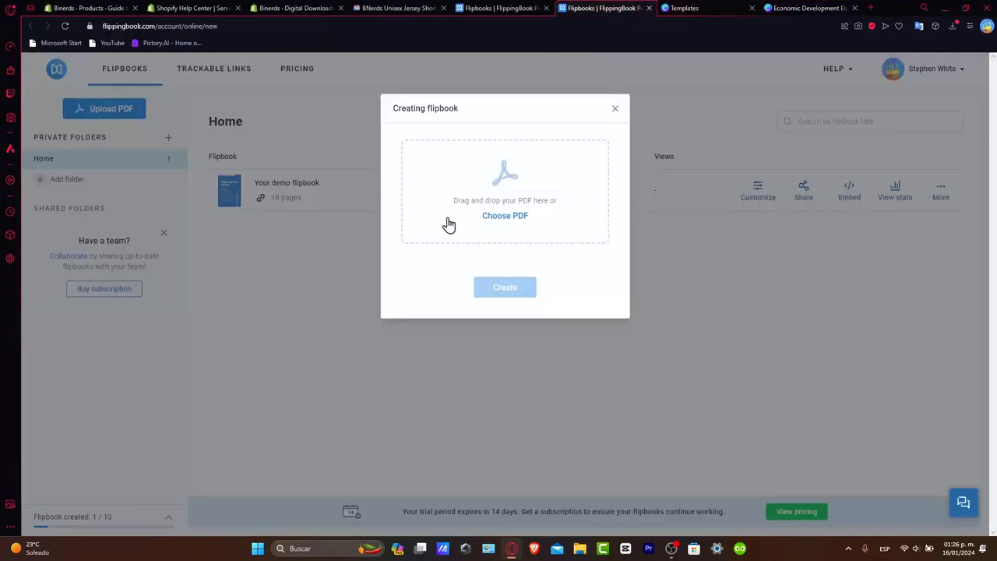
click(525, 7)
click(662, 7)
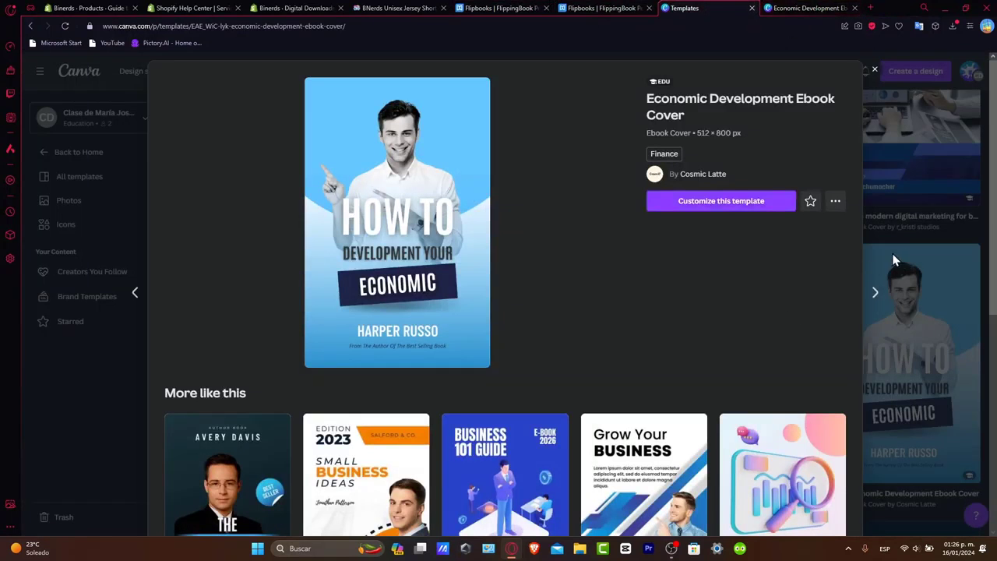
Step: Close the template preview, browse the "ebook gamer" templates, and look over the customised streamer ebook design
click(985, 221)
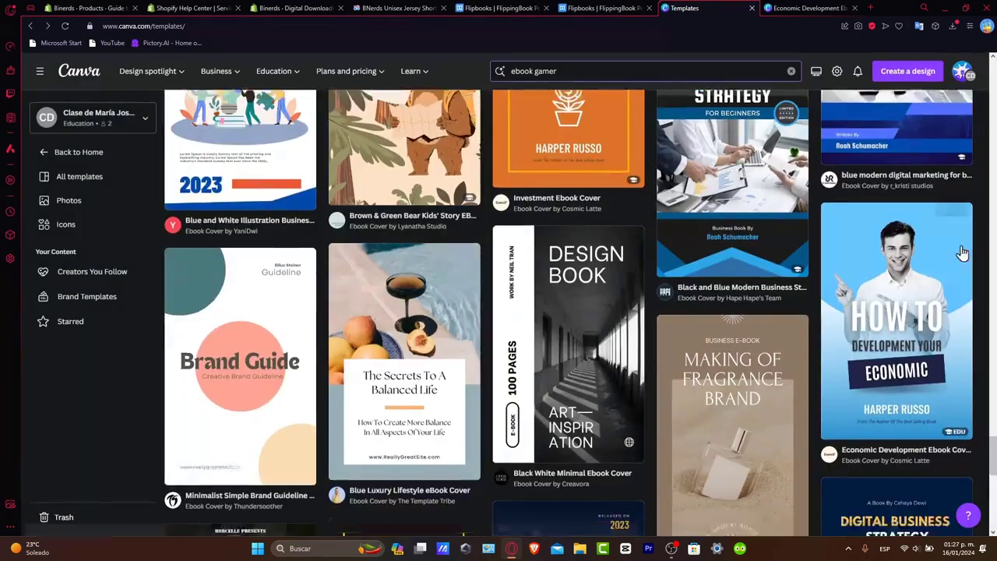
scroll(935, 273, down, 2)
scroll(896, 296, down, 5)
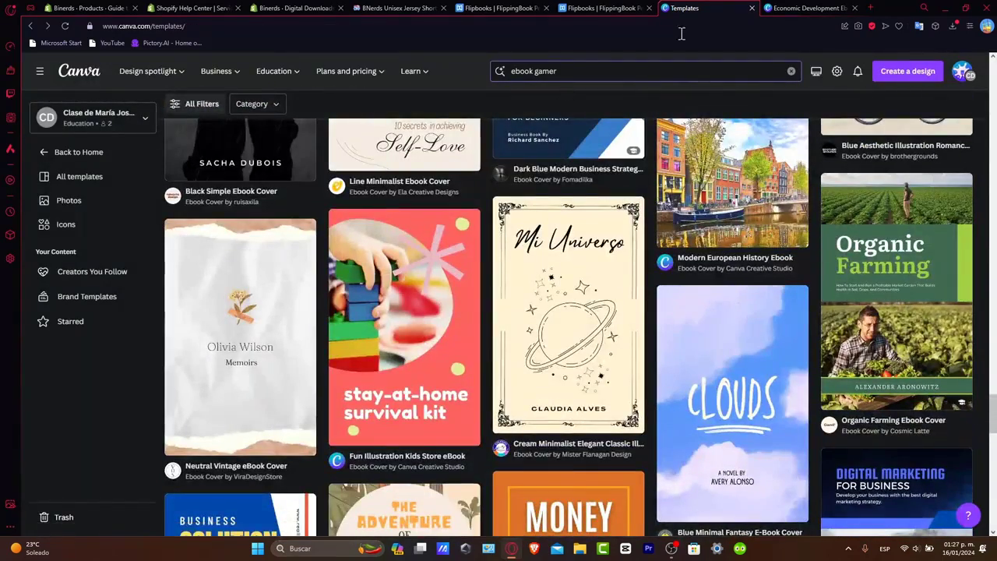
click(806, 8)
scroll(745, 394, down, 3)
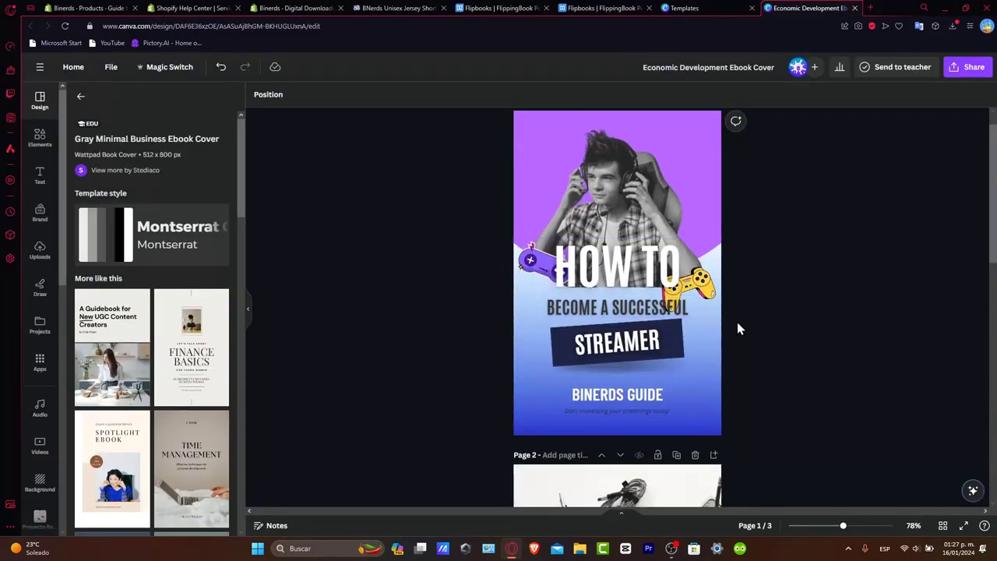
scroll(717, 326, down, 3)
scroll(715, 322, up, 6)
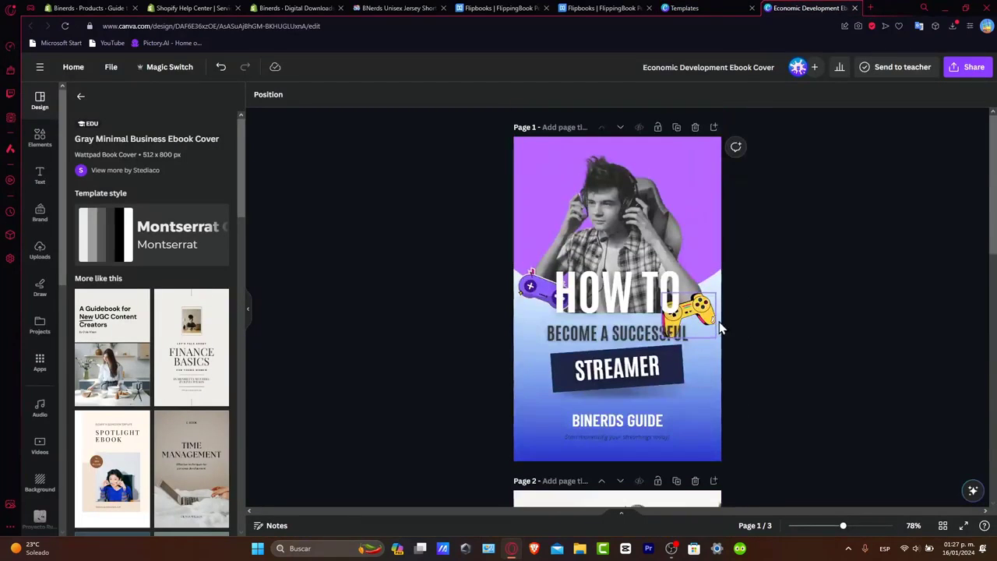
Step: Download all three pages of the streamer ebook design as PDF Standard
click(977, 71)
click(846, 330)
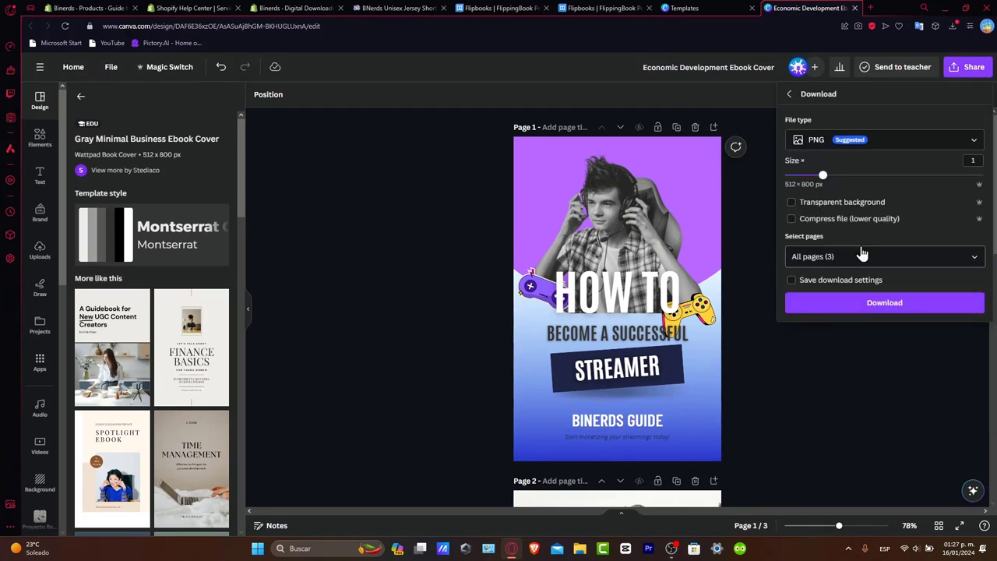
click(874, 139)
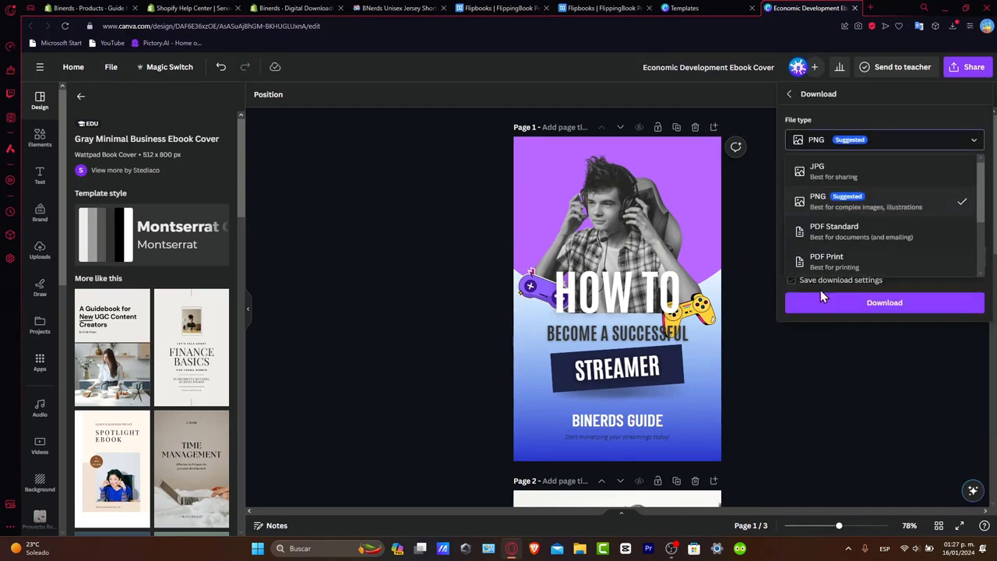
click(903, 245)
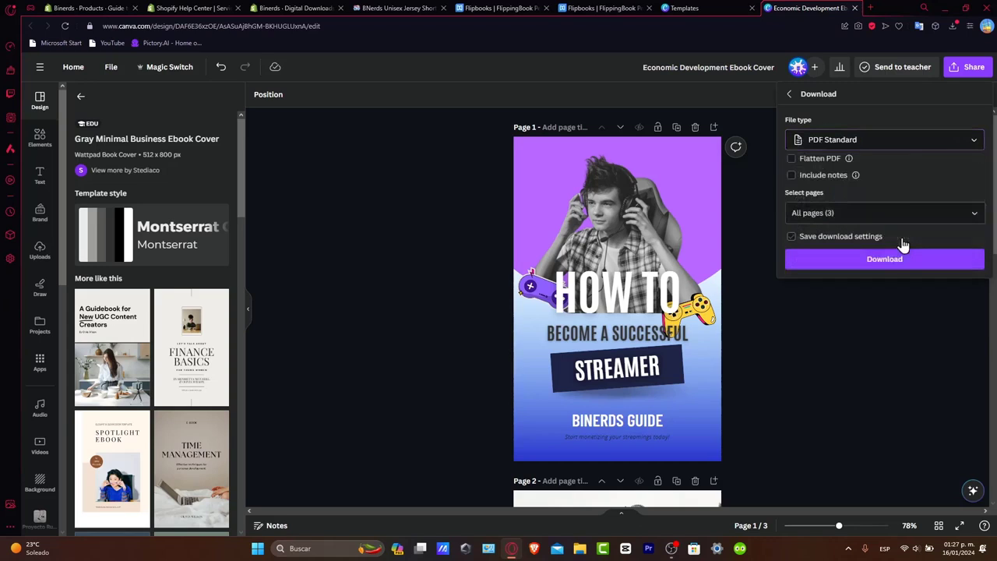
click(855, 259)
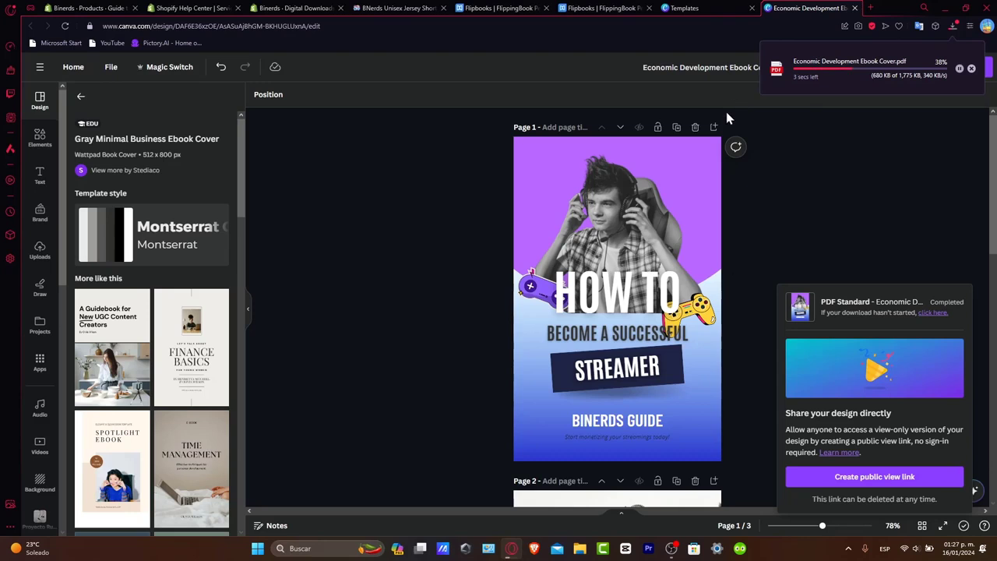
Step: Switch to Digital Downloads and add the downloaded Economic Development Ebook Cover PDF to the streamer guide's digital files
click(331, 8)
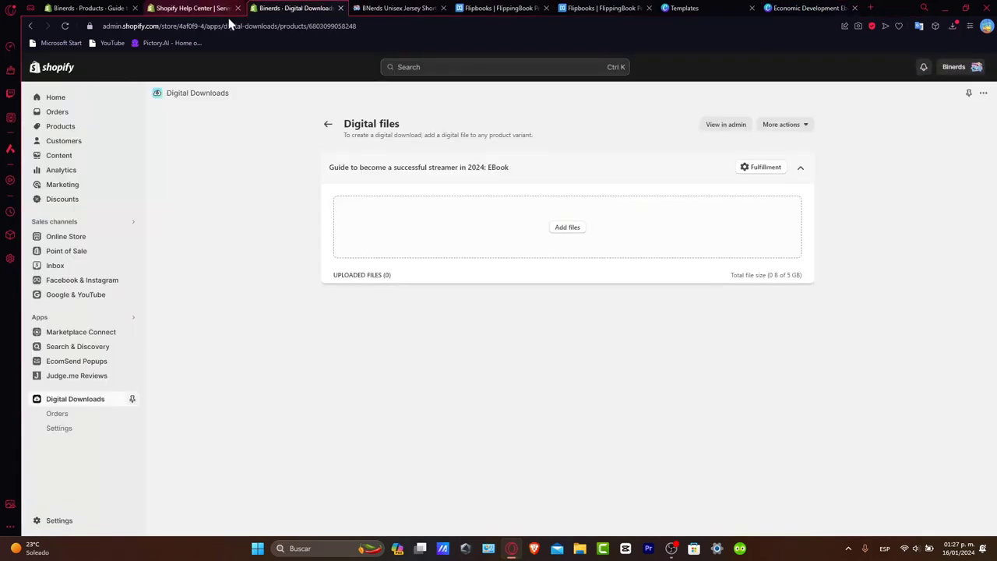
click(559, 226)
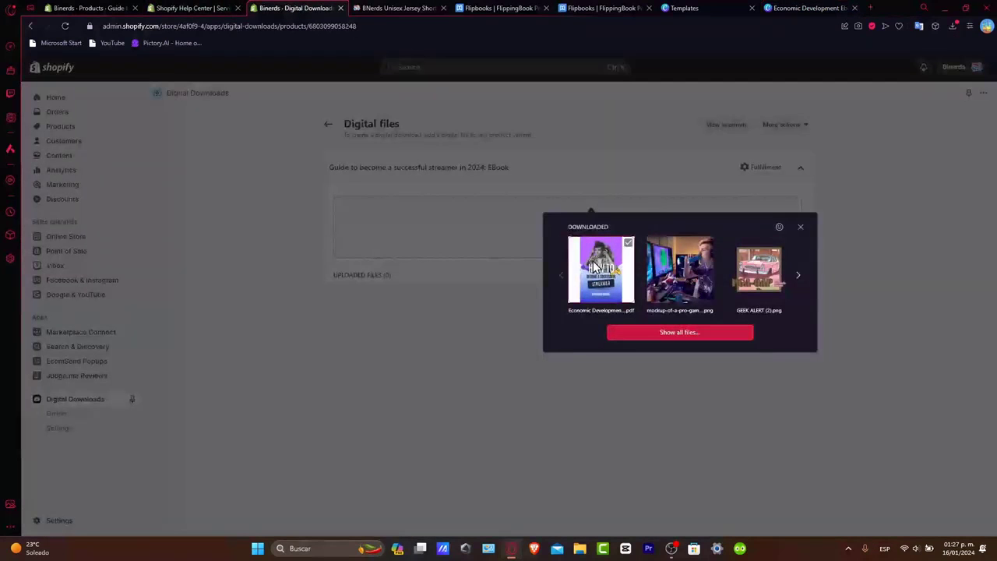
click(615, 287)
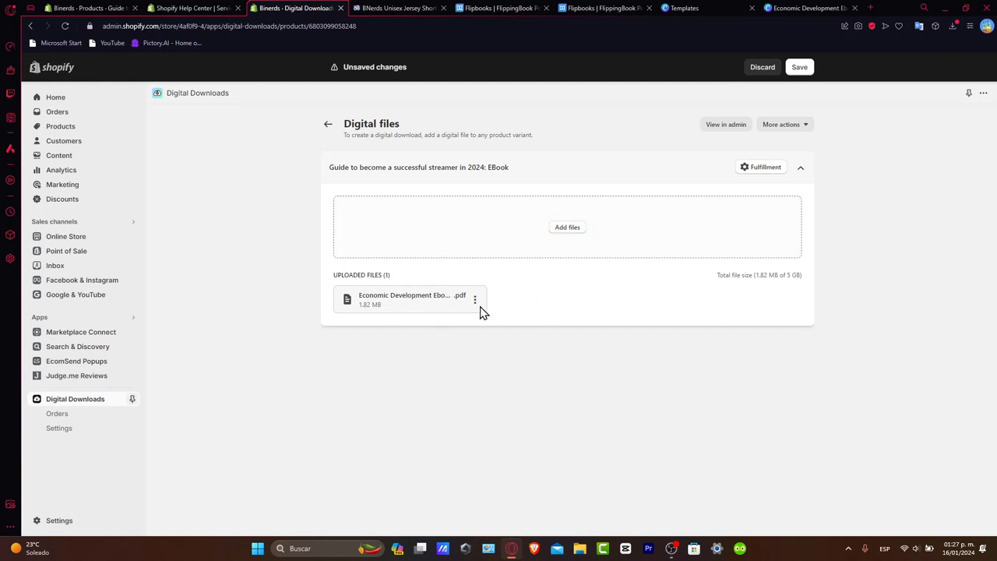
Step: Check the fulfillment settings, trying a download limit before restoring unlimited downloads, and save the digital files
click(765, 168)
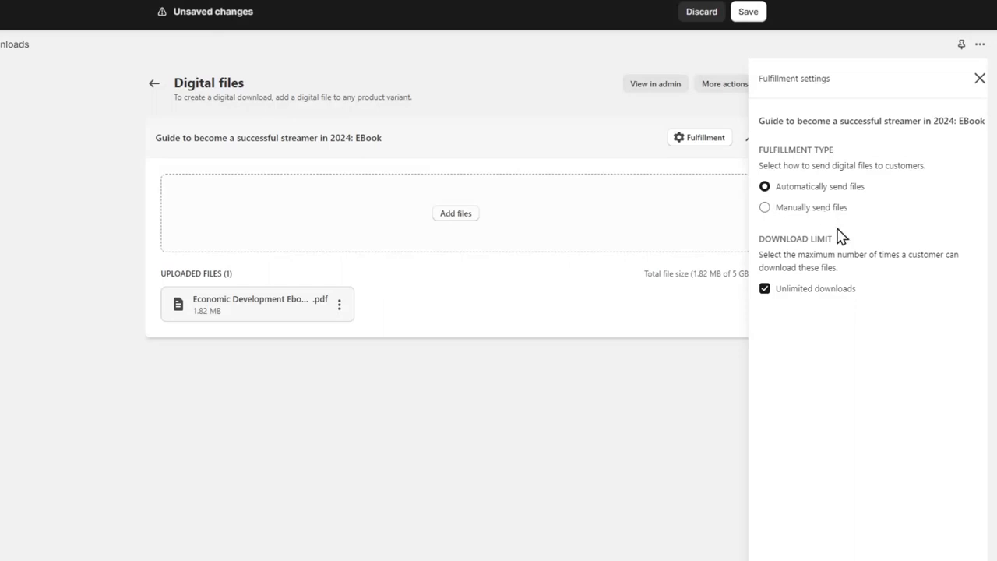
click(815, 303)
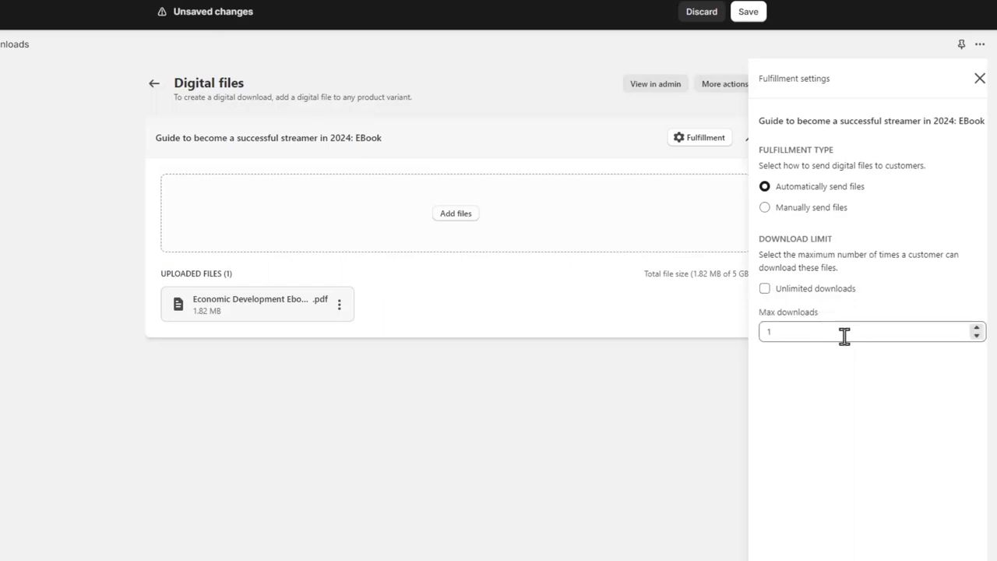
click(850, 289)
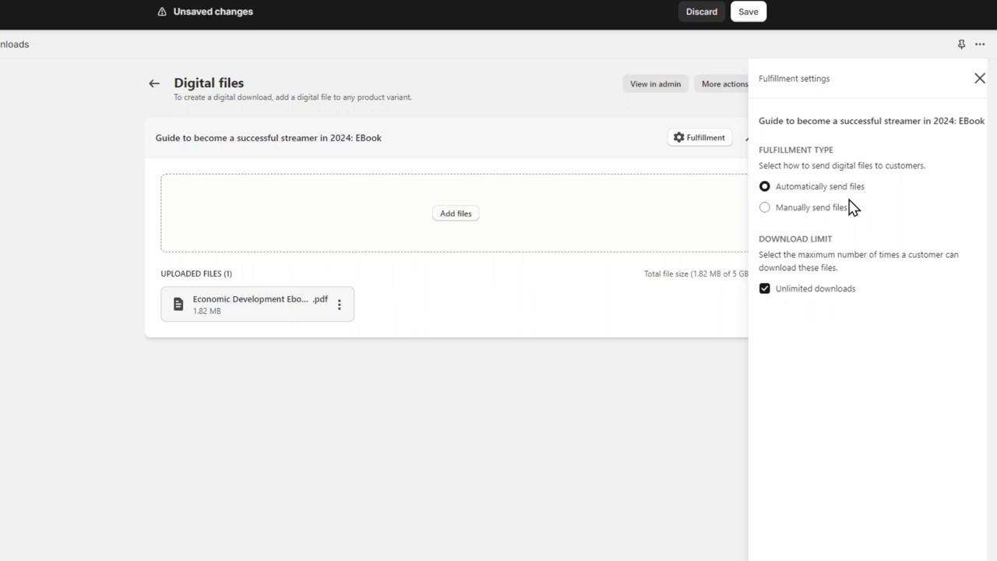
click(918, 559)
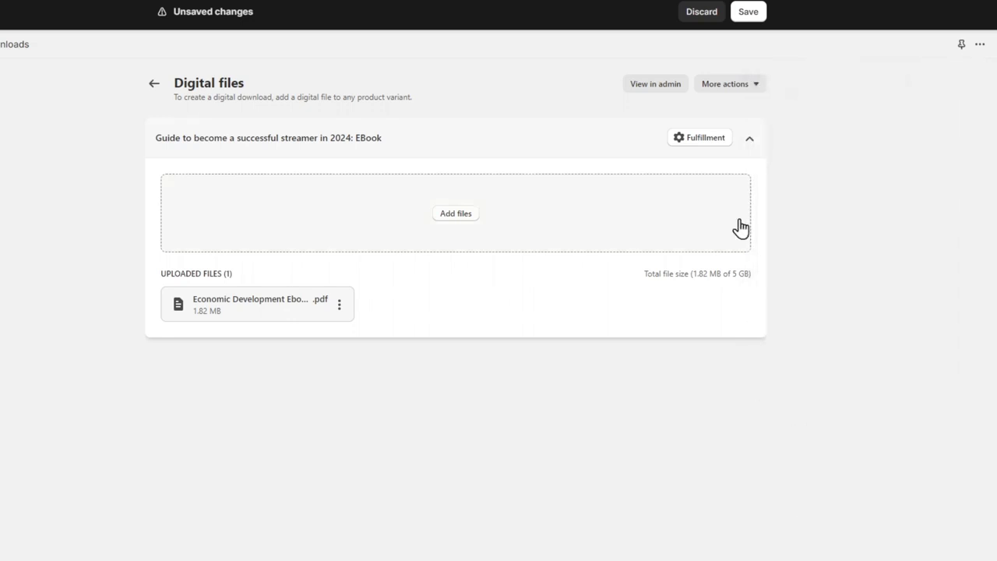
click(753, 14)
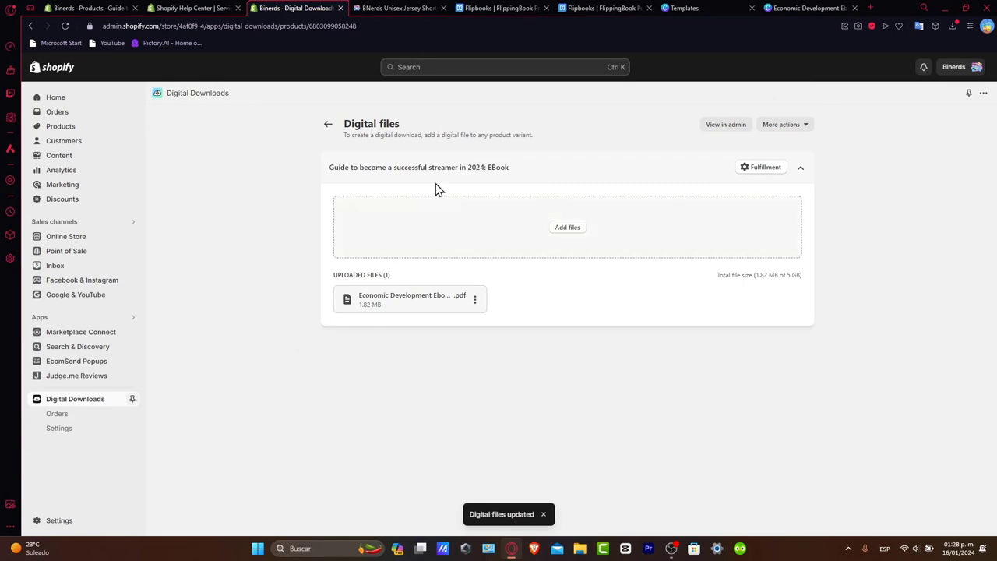
Step: Open the product "Guide to become a successful streamer in 2024: EBook" from the store's product list
click(92, 110)
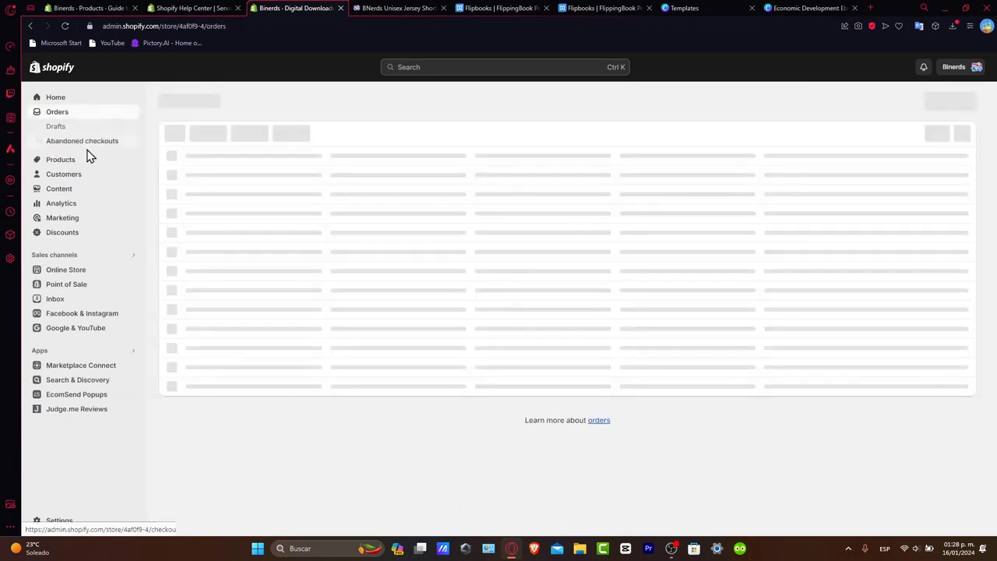
click(88, 157)
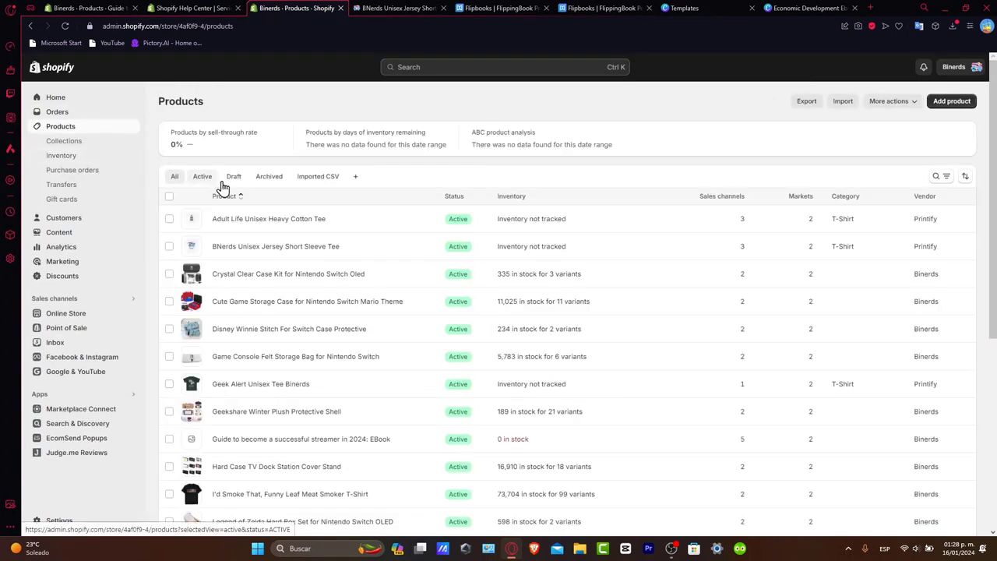
click(318, 441)
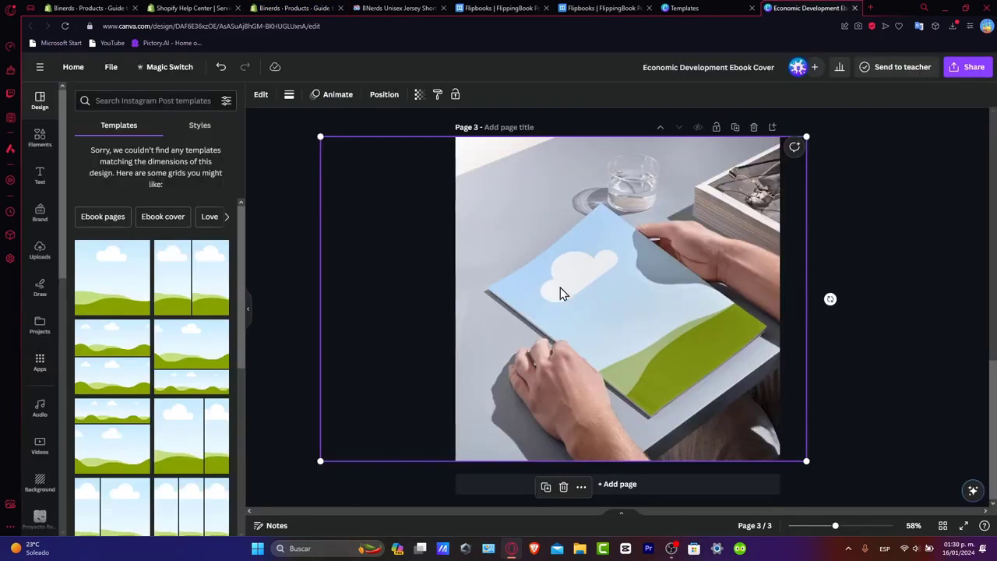
Step: Place the downloaded streamer cover image into the handheld booklet mockup on page 3 of the Canva design
click(888, 265)
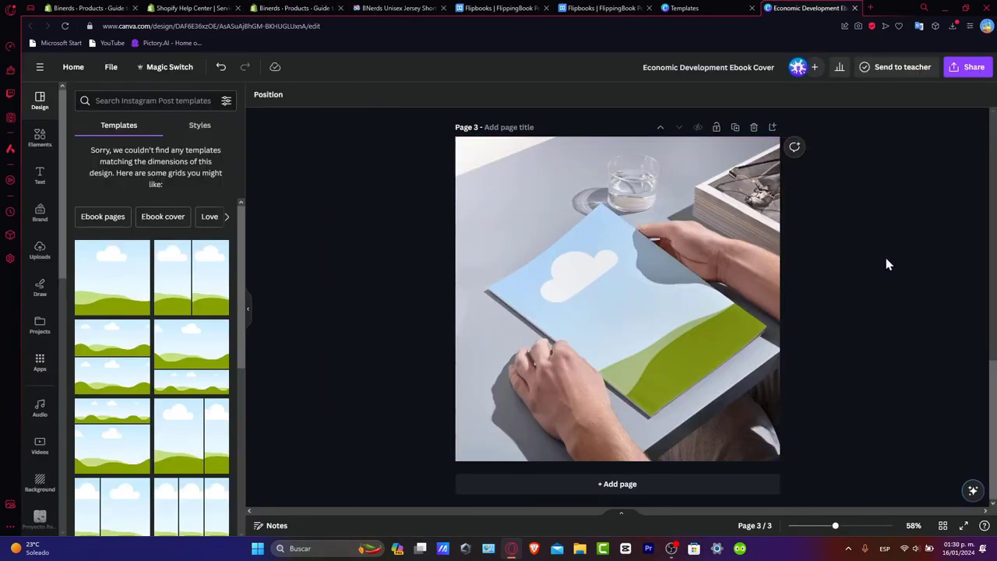
click(952, 26)
drag(889, 95, 685, 265)
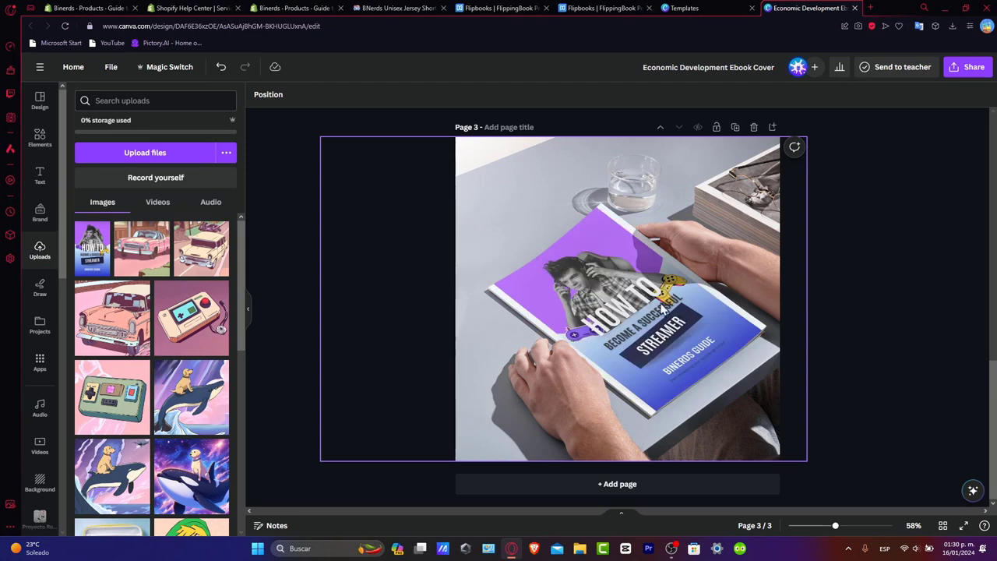
Step: Enlarge the cover image's crop in the booklet mockup and set it to Fill
click(564, 239)
click(265, 96)
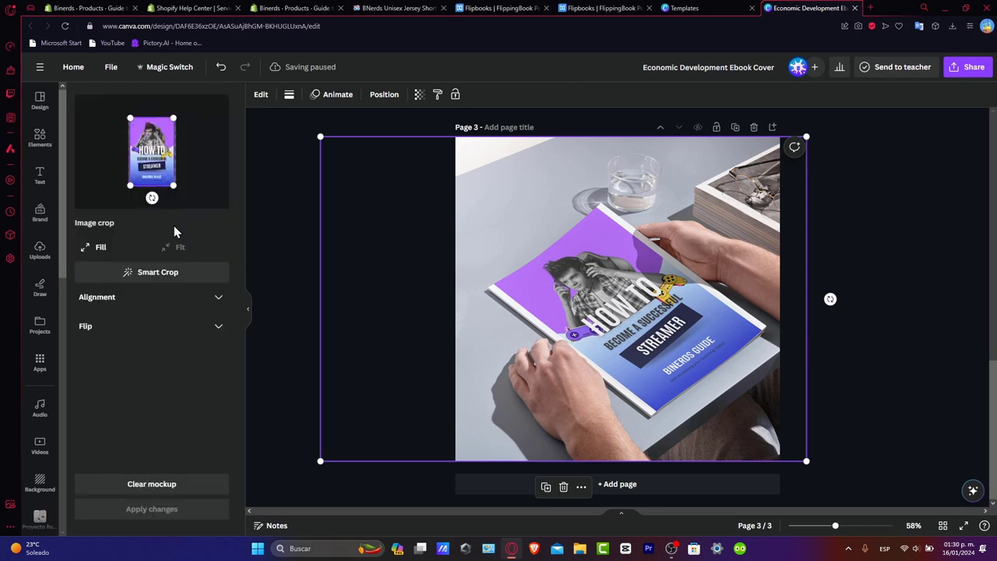
drag(173, 185, 177, 191)
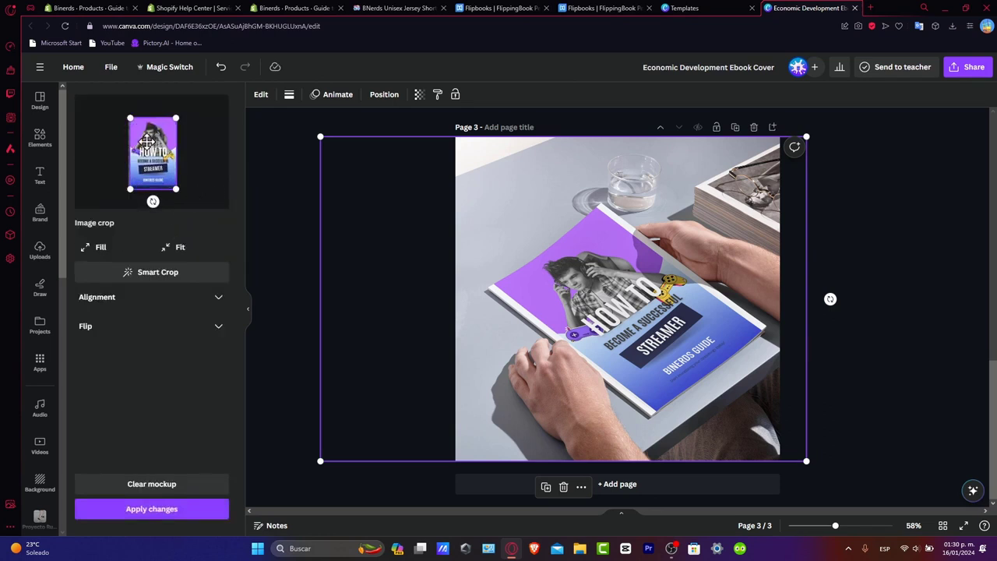
drag(130, 120, 127, 116)
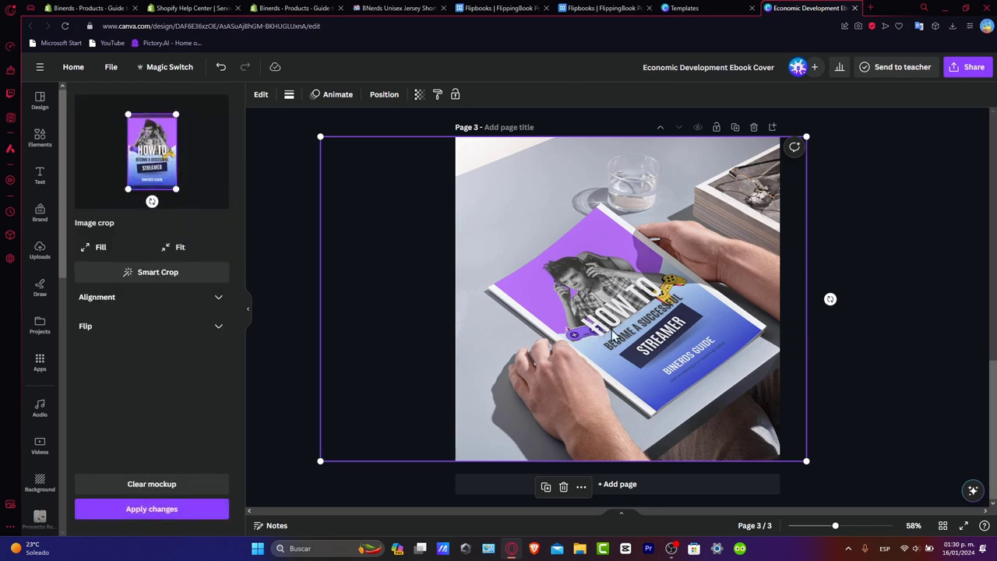
click(113, 248)
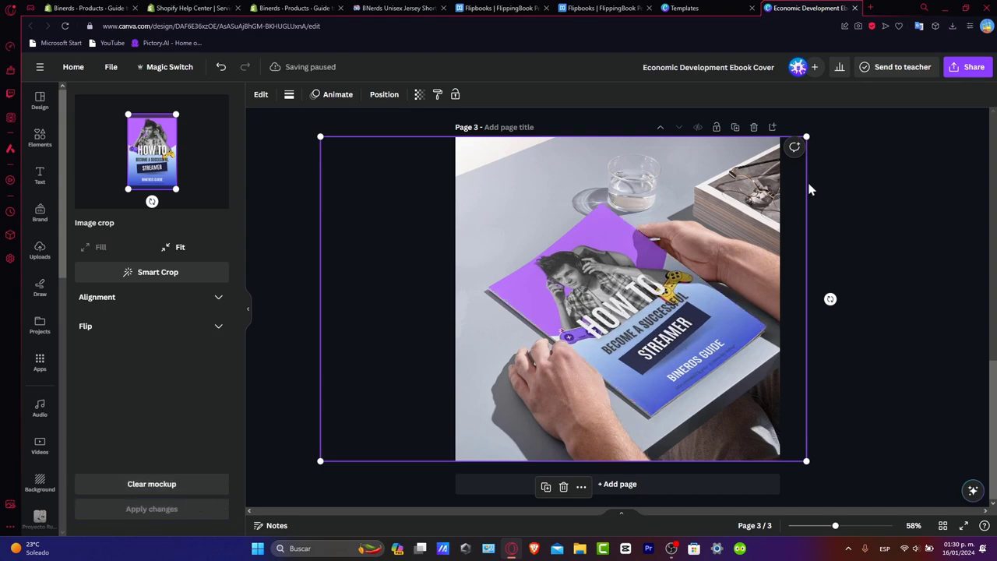
Step: Download only the current page 3 mockup as a PNG at an enlarged size
click(970, 67)
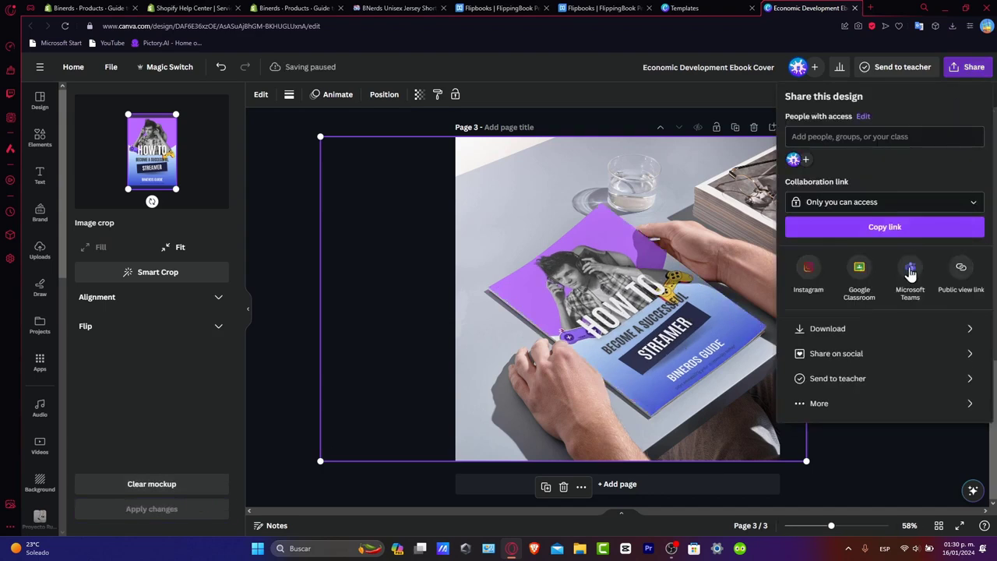
click(873, 332)
click(856, 250)
click(850, 282)
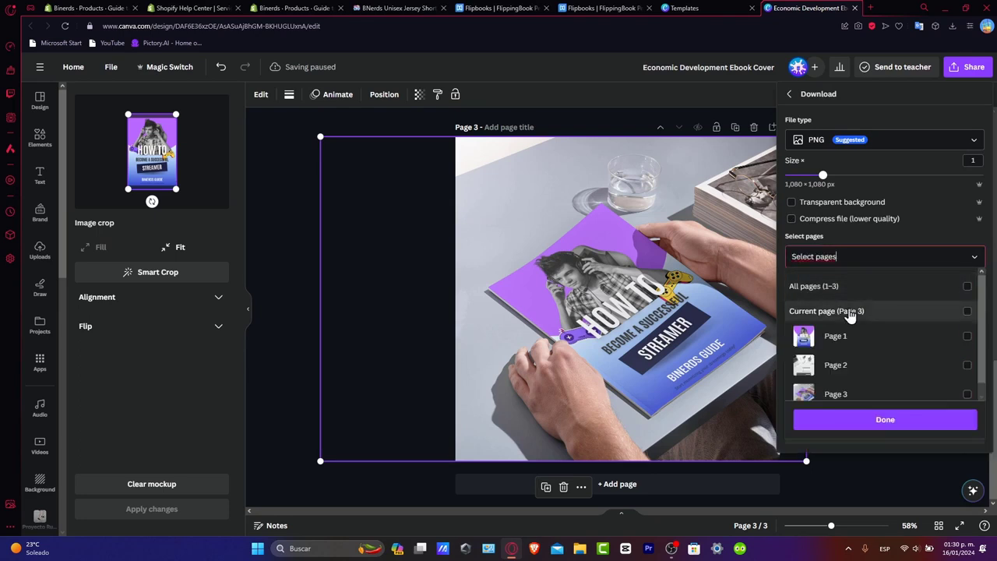
click(841, 310)
click(880, 419)
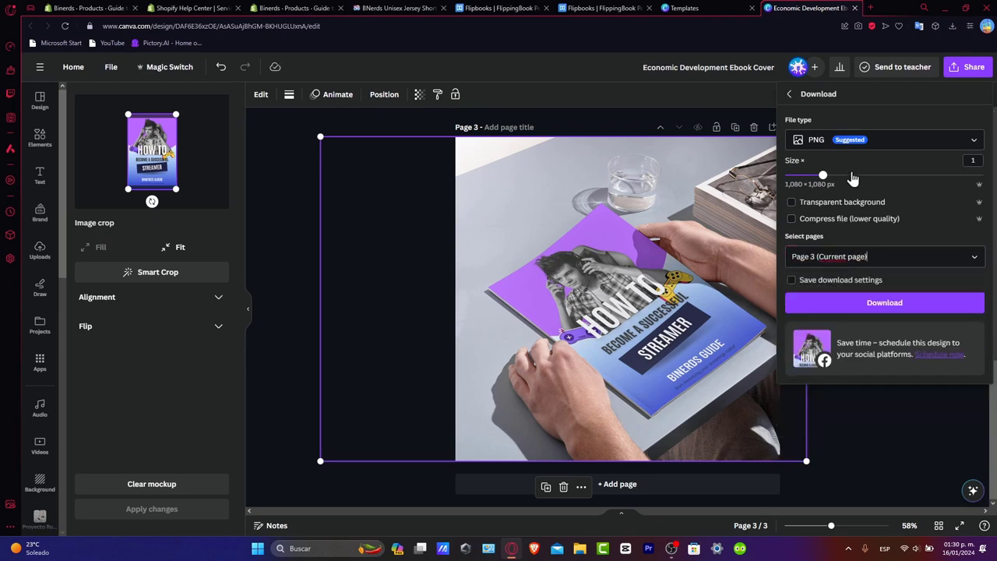
drag(823, 176, 860, 178)
click(900, 355)
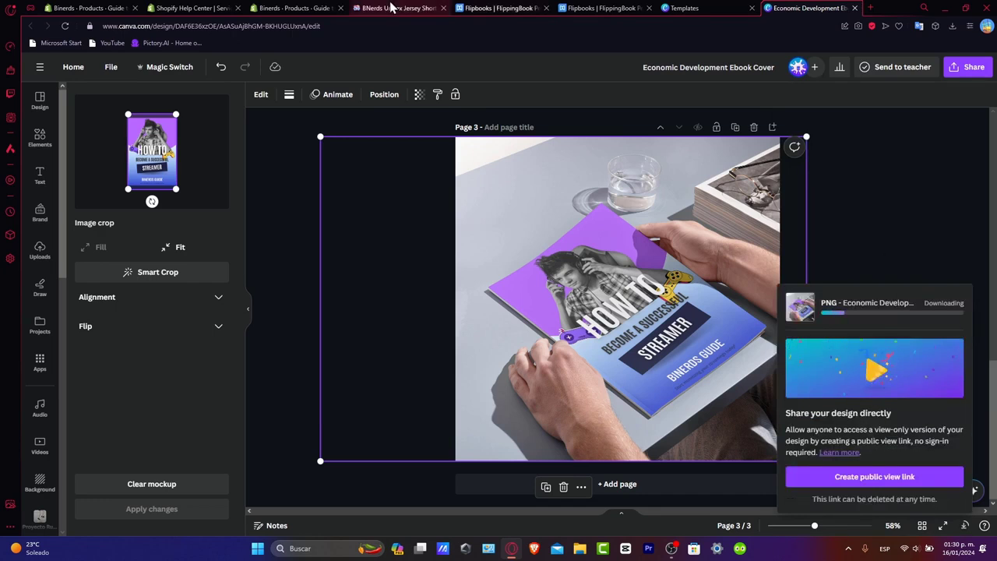
Step: Switch to the Shopify product, add the downloaded mockup PNG as its first media image, and save the product
click(295, 8)
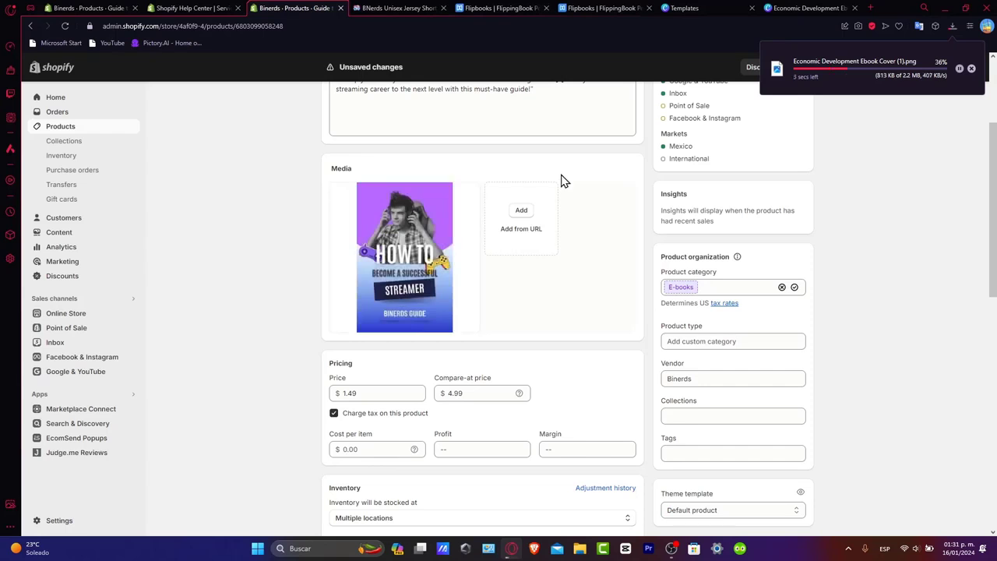
click(518, 215)
click(532, 244)
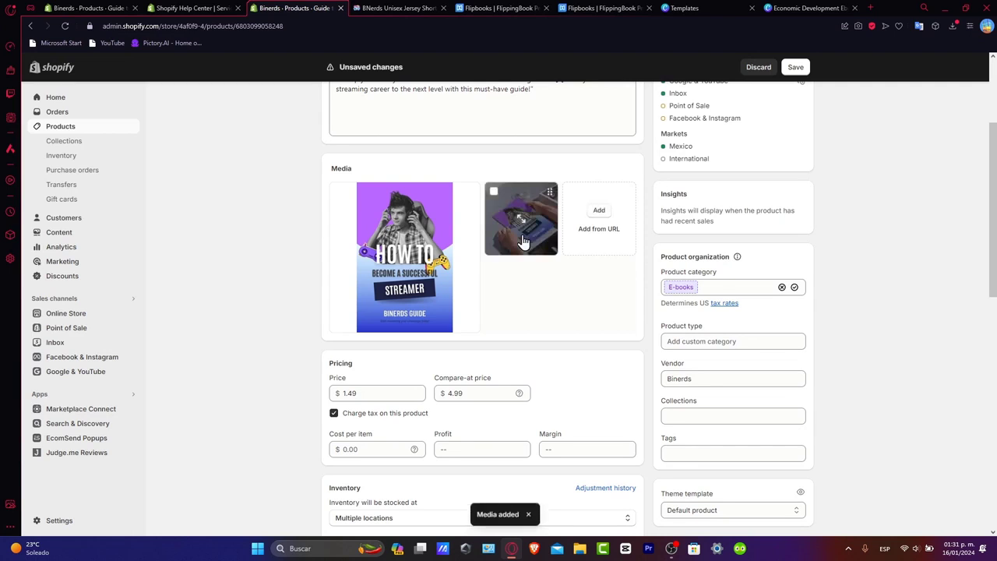
drag(524, 234, 421, 226)
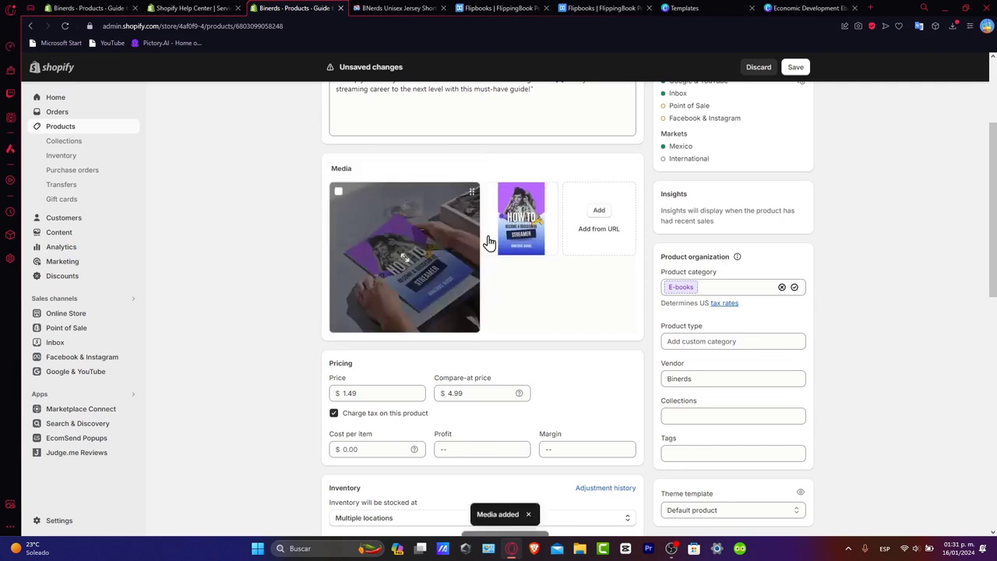
scroll(561, 241, up, 3)
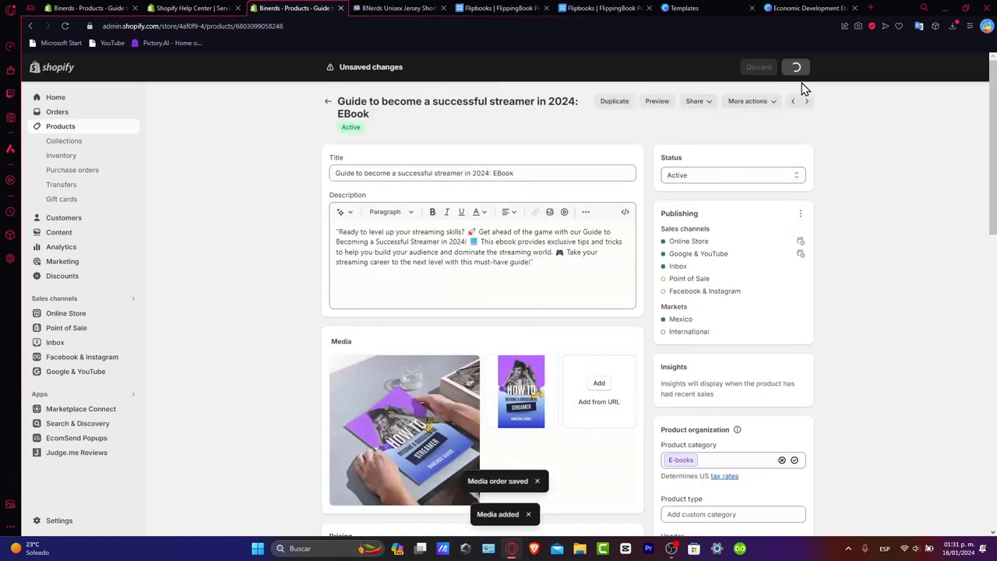
Step: Preview the ebook's storefront page, dismiss the discount popup, and examine both product images, the price and the description
click(663, 106)
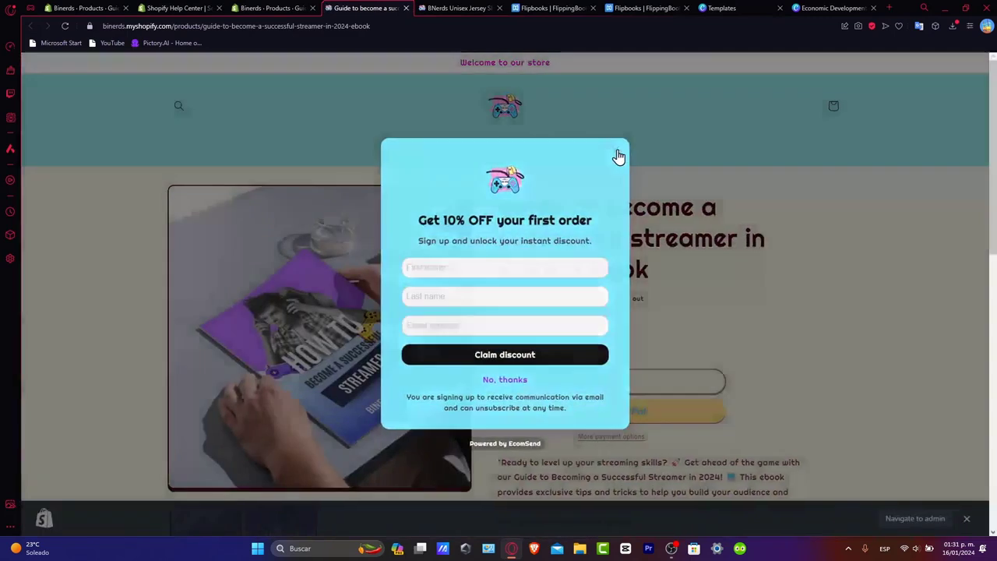
click(620, 149)
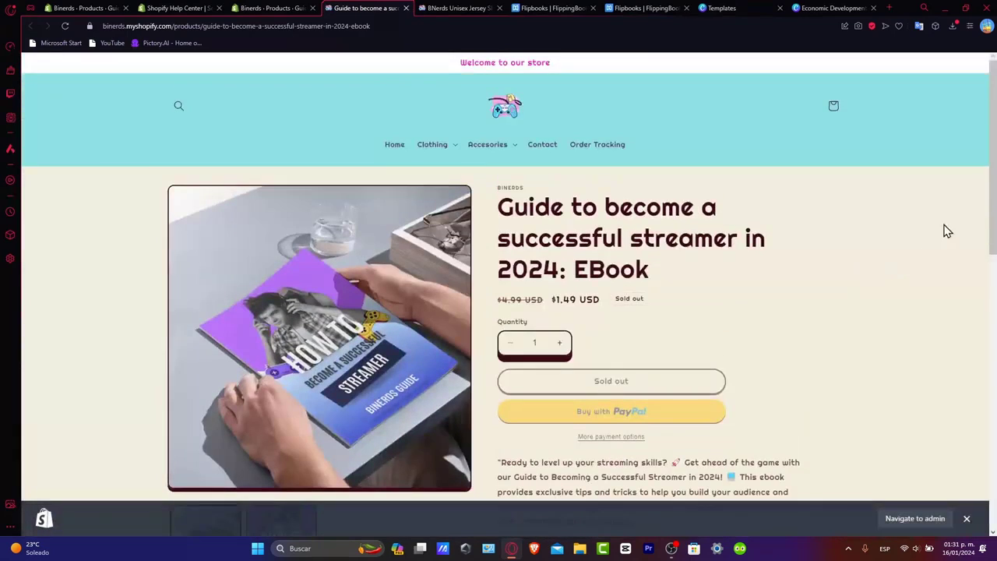
drag(992, 185, 991, 220)
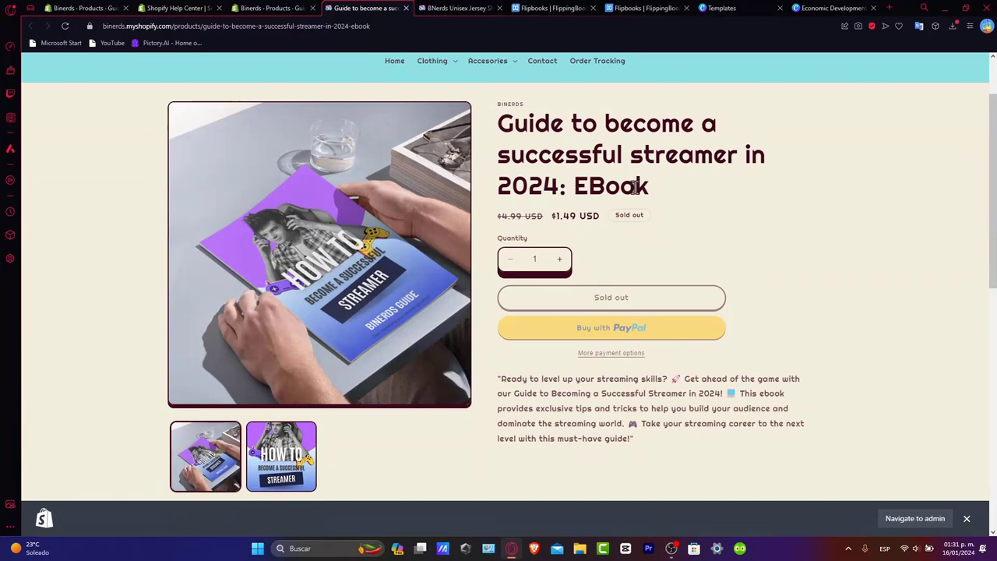
click(305, 457)
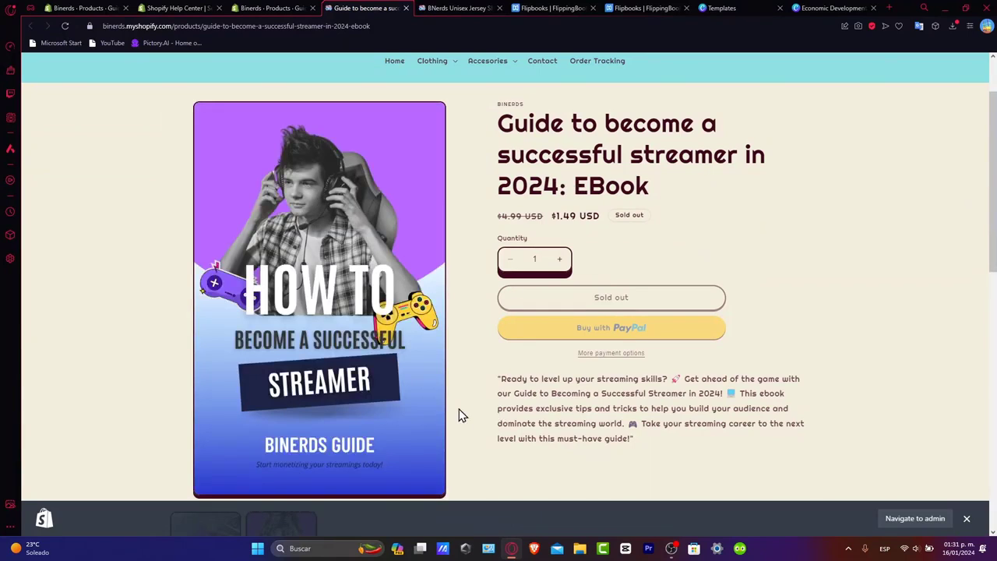
scroll(366, 413, down, 2)
click(225, 385)
scroll(548, 385, up, 2)
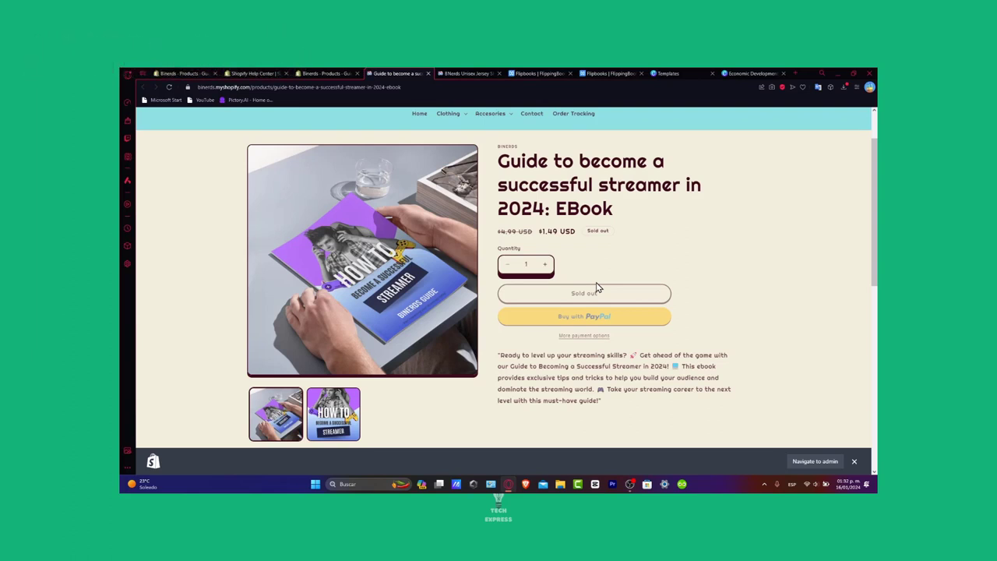
click(351, 411)
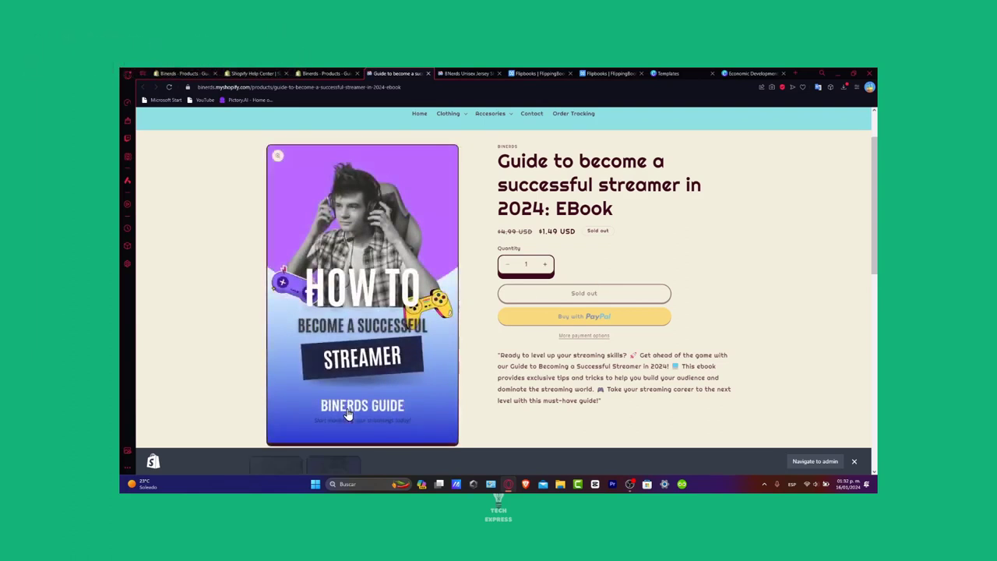